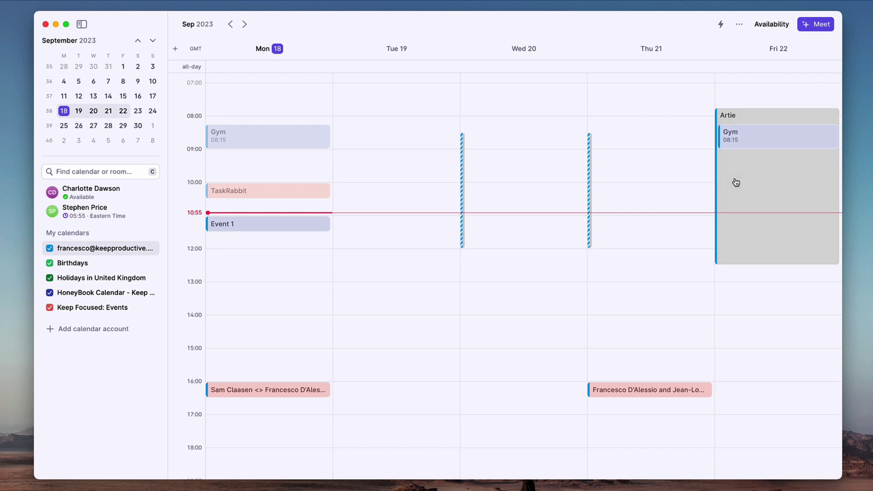
# Start a new event on Tuesday 19 at 08:00, then discard it.
pyautogui.scroll(1, 460, 255)
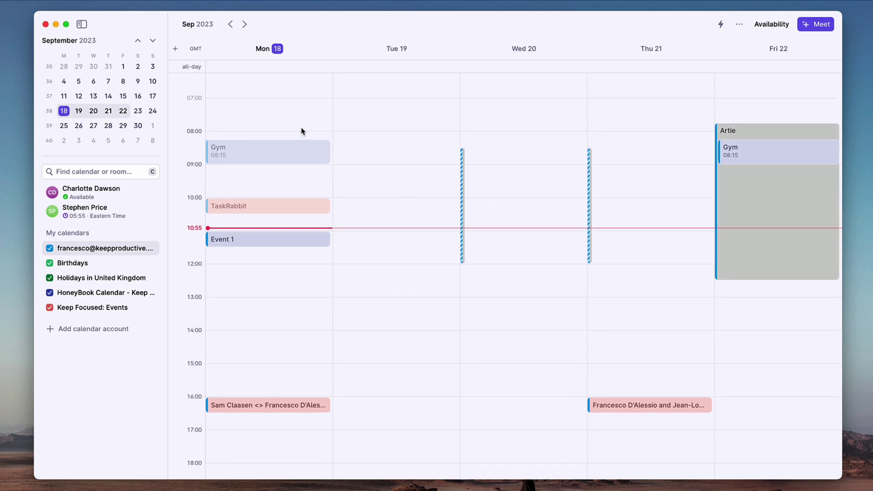
pyautogui.click(377, 137)
pyautogui.press('Escape')
# Open Event 1 on Monday 18 and delete it using its right-click menu.
pyautogui.scroll(1, 377, 230)
pyautogui.scroll(-2, 376, 230)
pyautogui.click(319, 230)
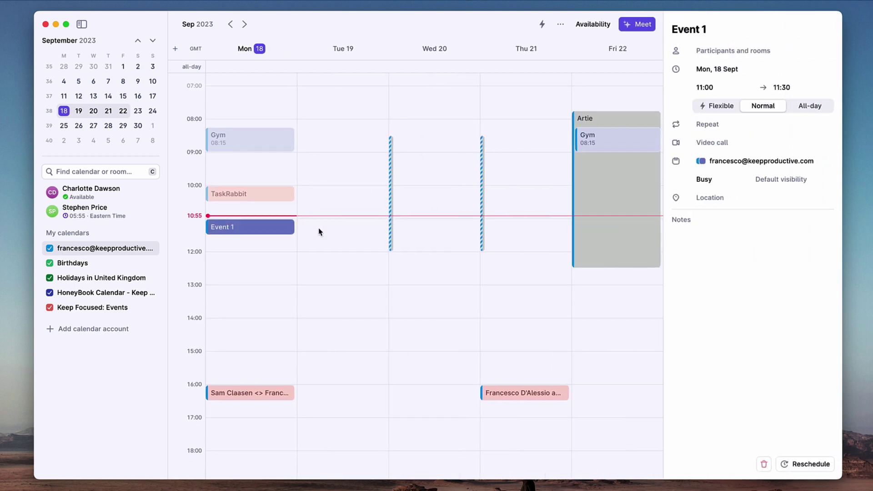
pyautogui.rightClick(288, 228)
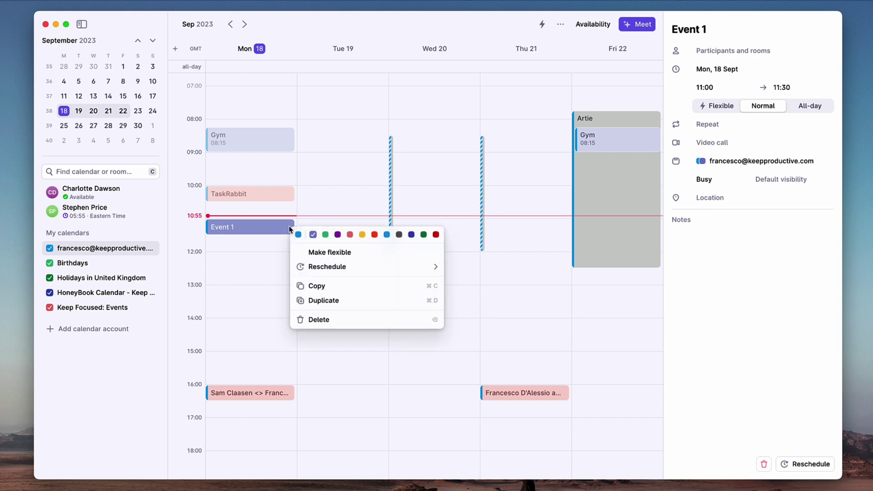
pyautogui.click(320, 319)
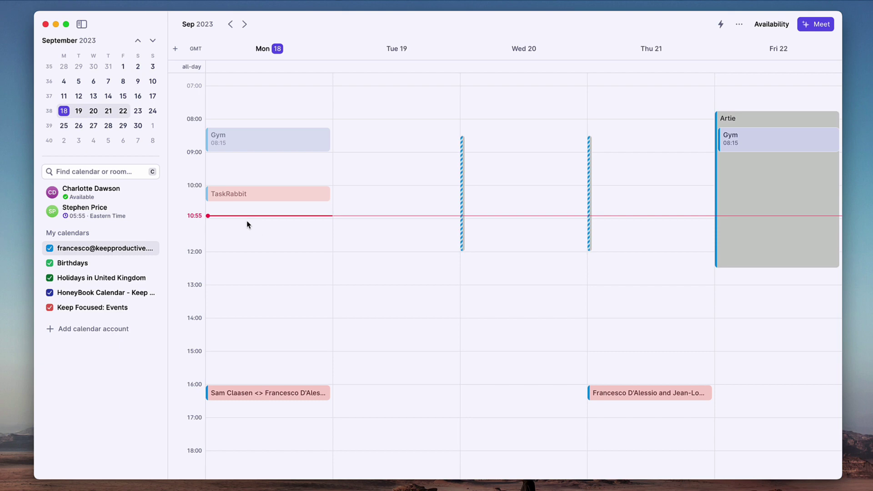
pyautogui.scroll(1, 248, 224)
pyautogui.scroll(-1, 248, 224)
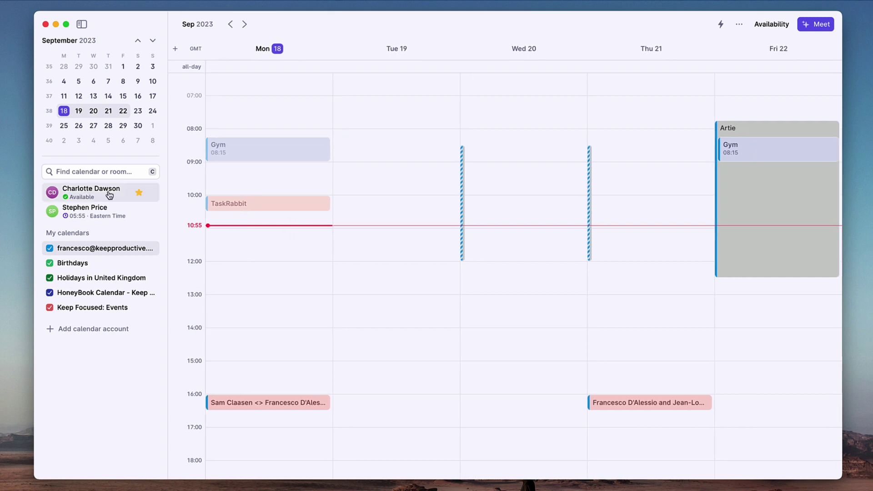
# Create a Monday 11:00–11:45 event, mark it Flexible, and set its window to Within the week.
pyautogui.click(268, 237)
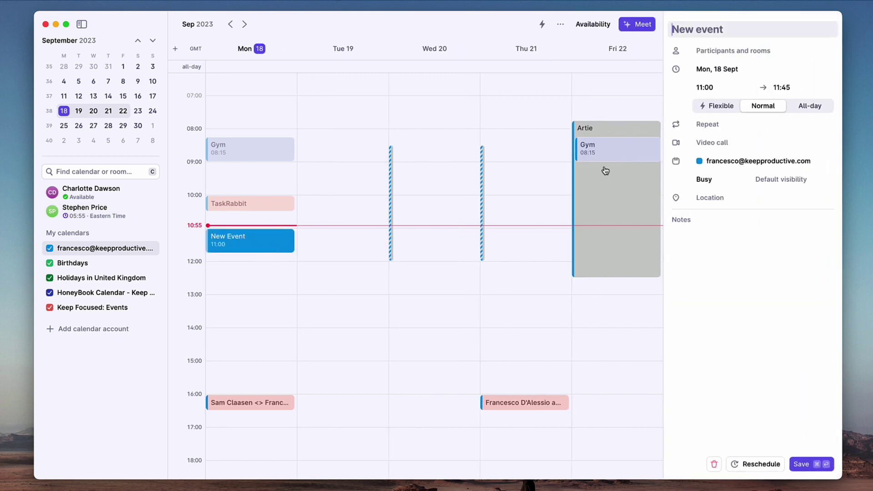
pyautogui.click(719, 107)
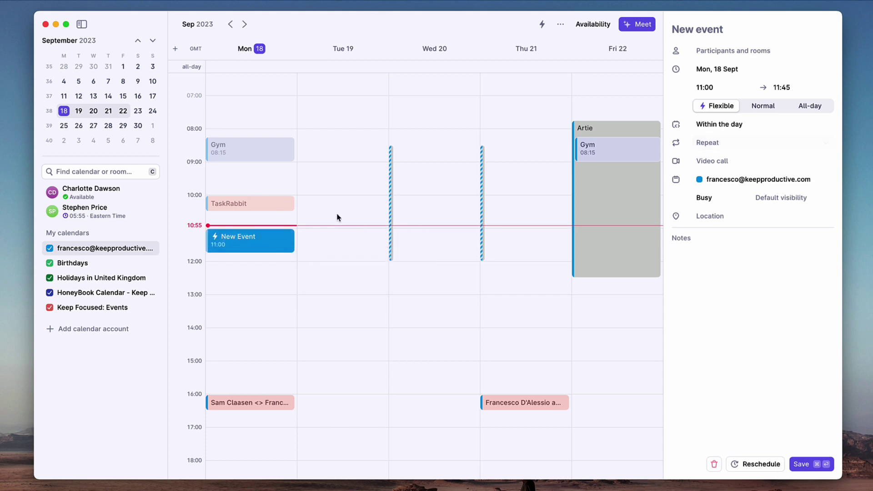
pyautogui.click(716, 127)
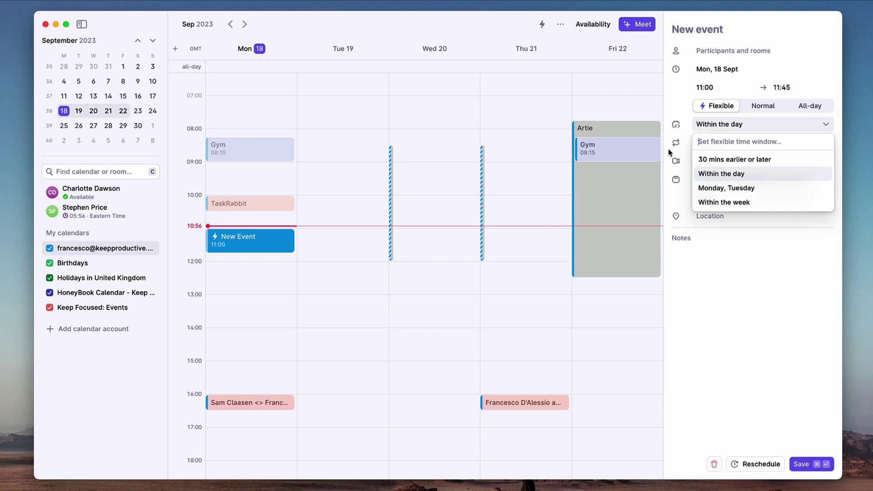
pyautogui.click(745, 174)
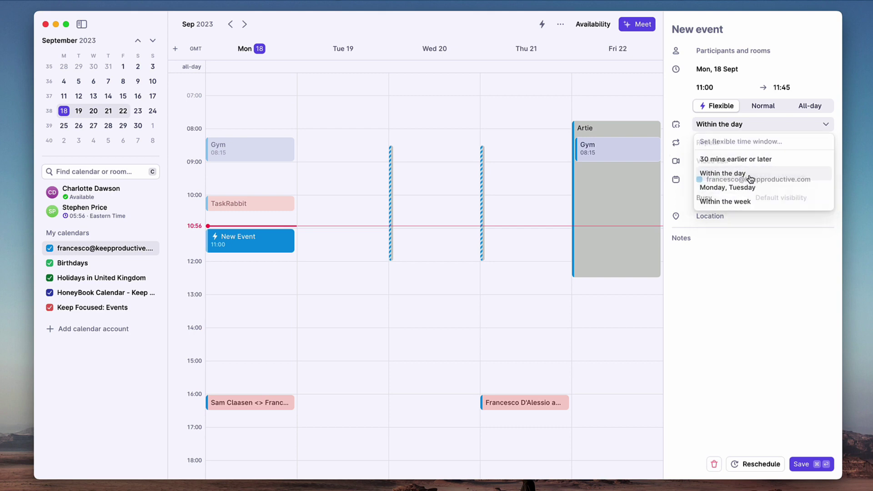
pyautogui.click(729, 122)
pyautogui.click(728, 205)
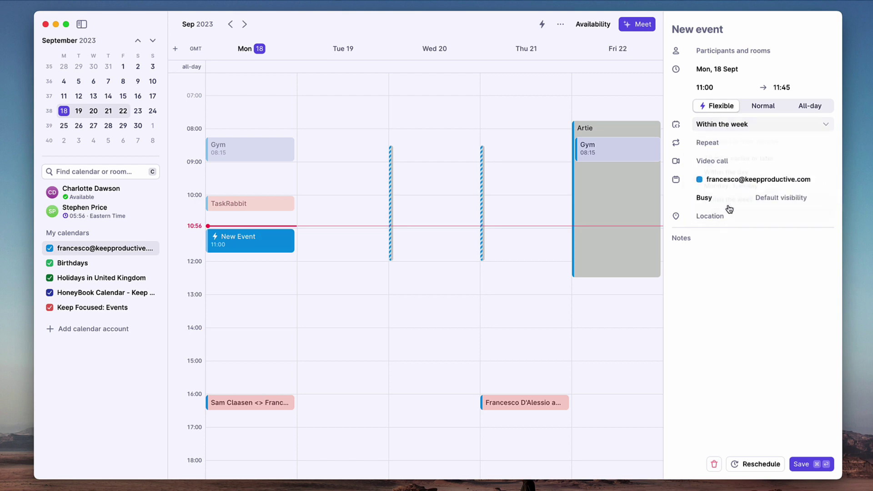
pyautogui.click(738, 125)
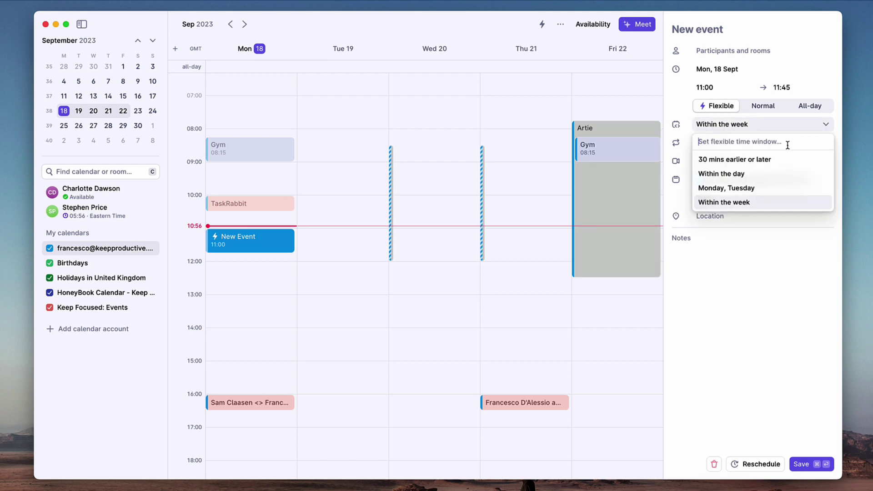
pyautogui.press('Escape')
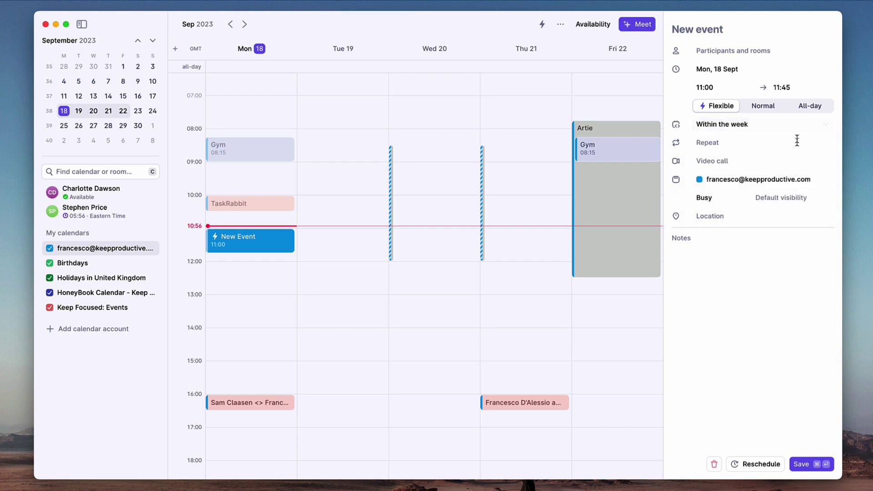
# Switch the New Event back to Normal, review its title, video call and reschedule options, then close it.
pyautogui.click(757, 107)
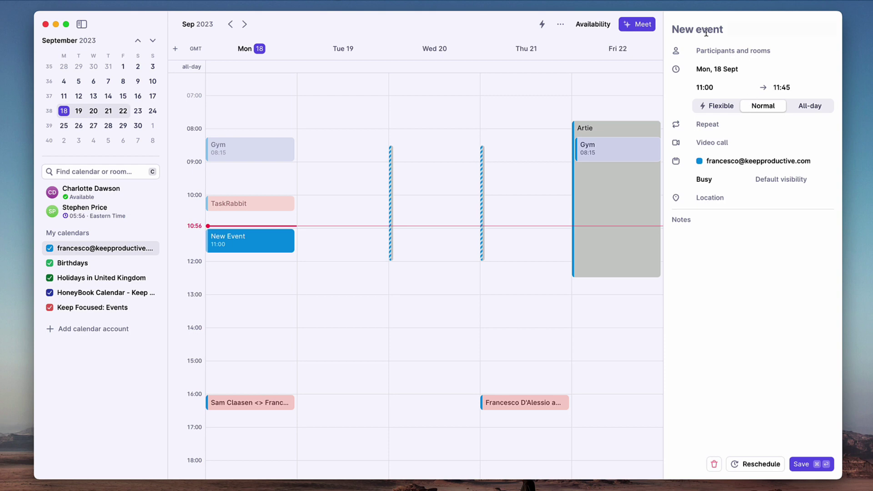
pyautogui.click(687, 30)
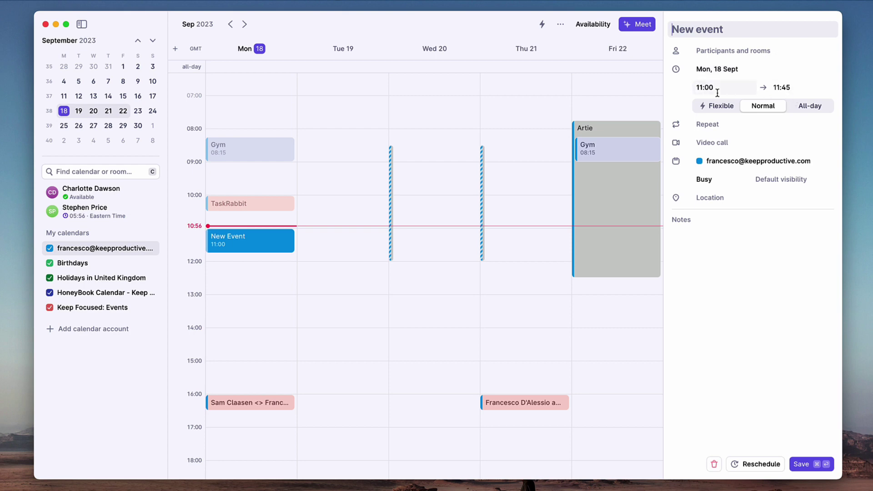
pyautogui.click(724, 144)
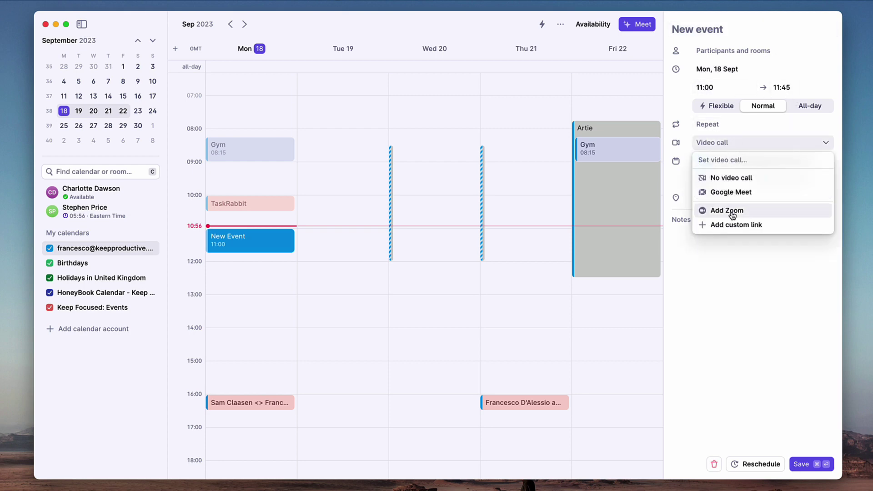
pyautogui.click(734, 243)
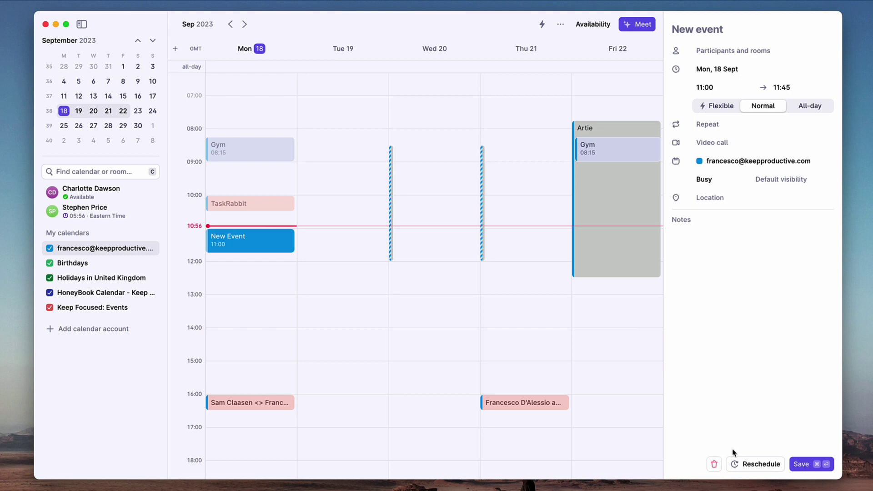
pyautogui.click(763, 464)
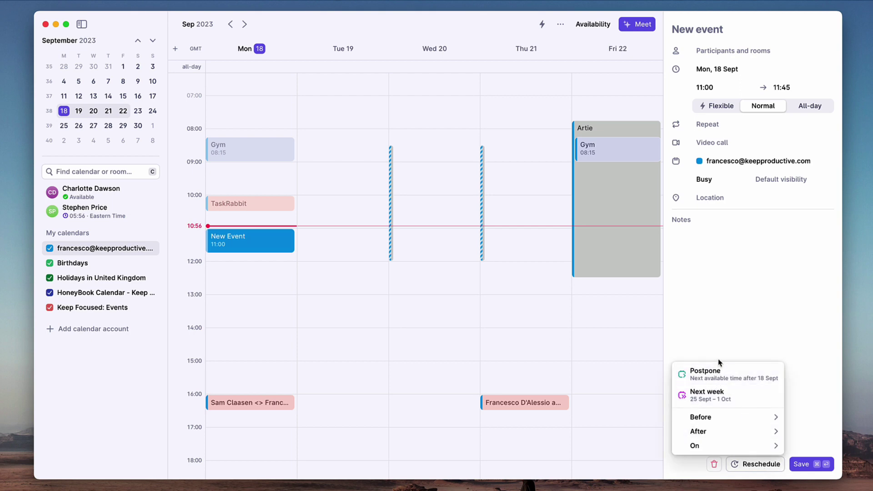
pyautogui.press('Escape')
pyautogui.press('Escape')
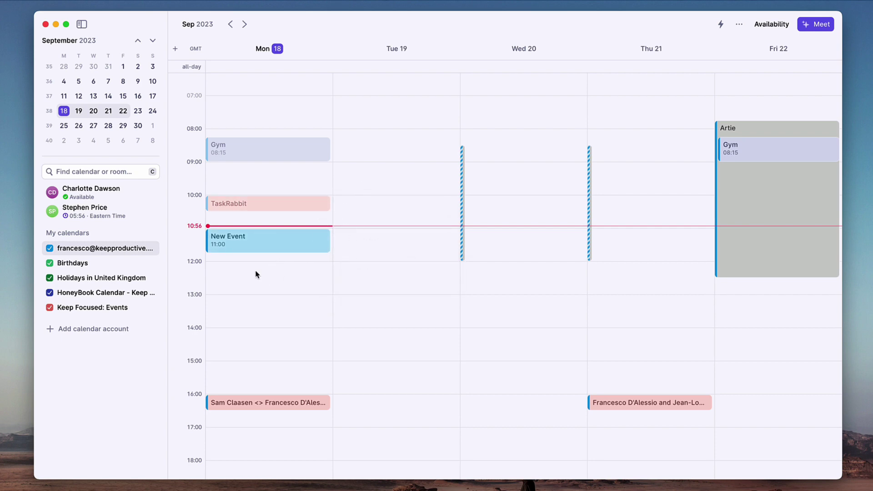
# Open Settings on the General page with Cmd+,.
pyautogui.moveTo(299, 245)
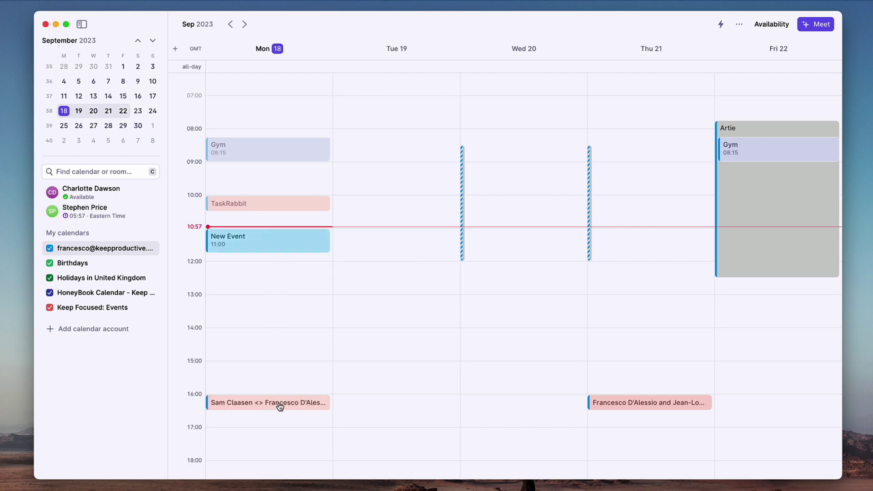
pyautogui.moveTo(279, 405)
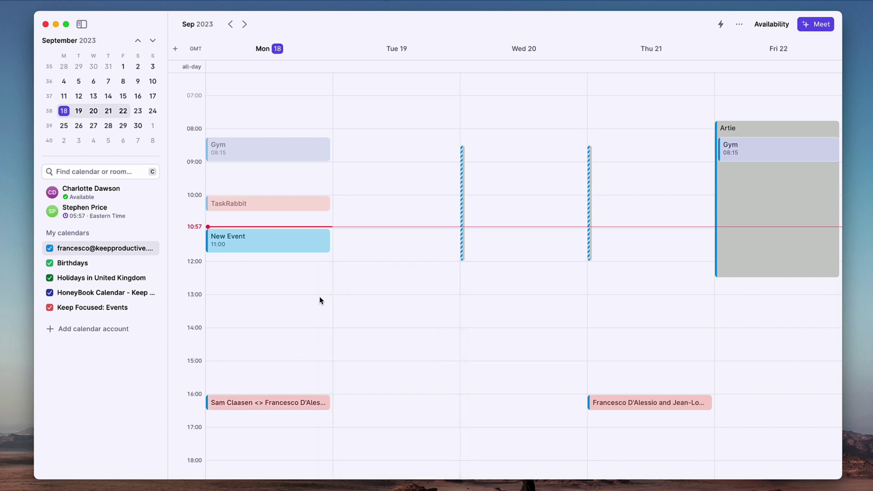
pyautogui.press('super+comma')
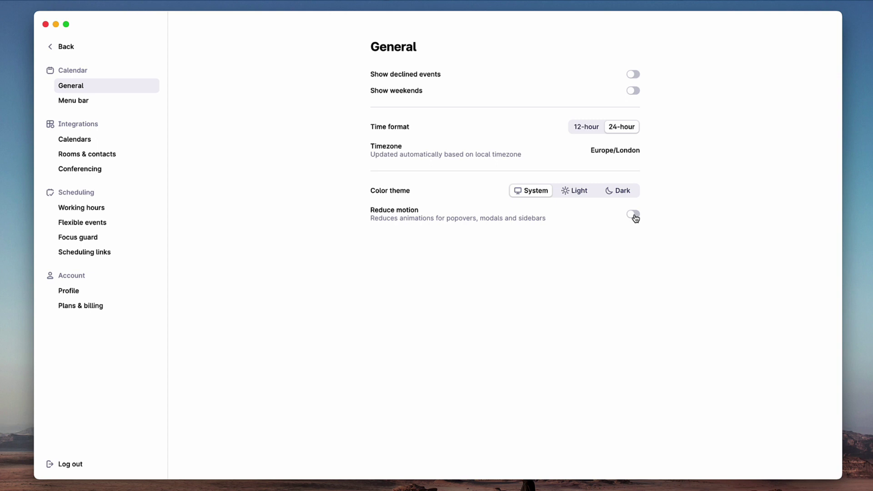
# Go to Flexible events settings and keep Flexible by default at None.
pyautogui.click(96, 228)
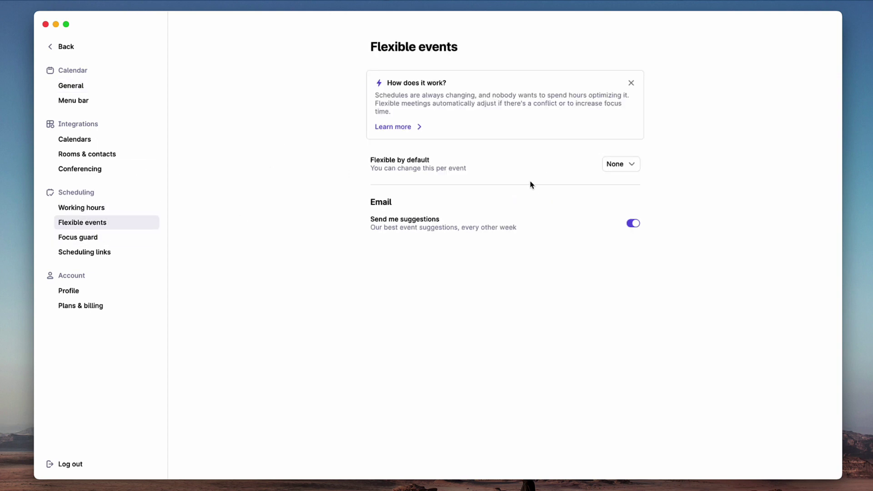
pyautogui.click(624, 165)
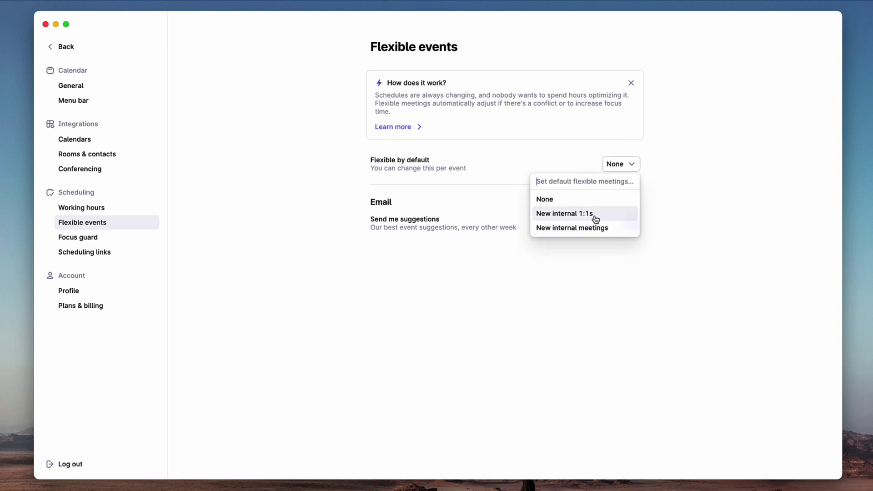
pyautogui.click(427, 276)
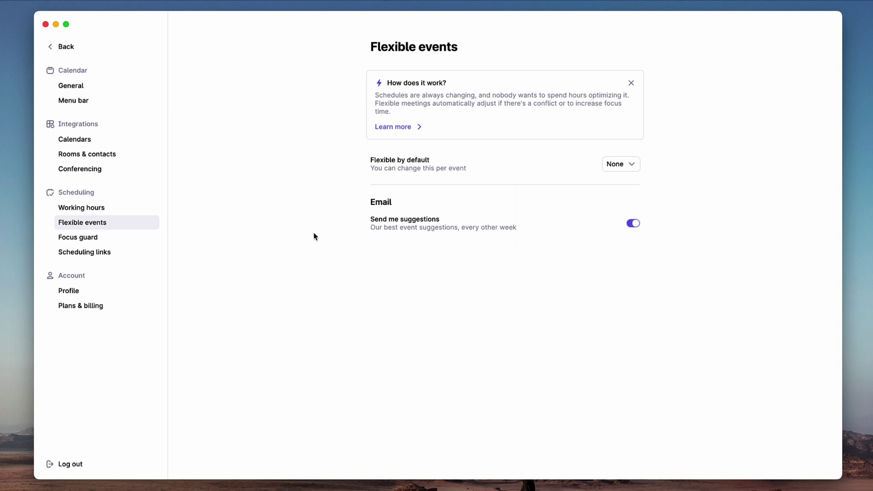
# In Focus guard, check the morning block time, 16-hour threshold and visibility options without changing them.
pyautogui.click(129, 236)
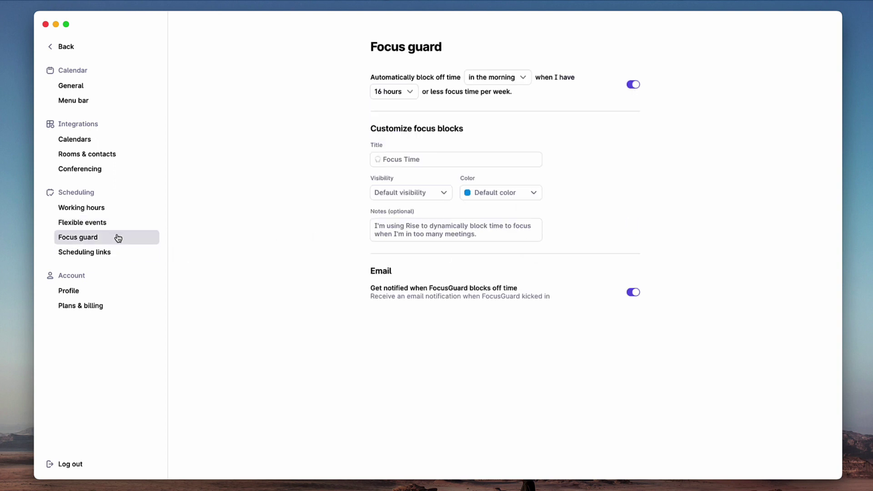
pyautogui.click(487, 83)
pyautogui.click(504, 126)
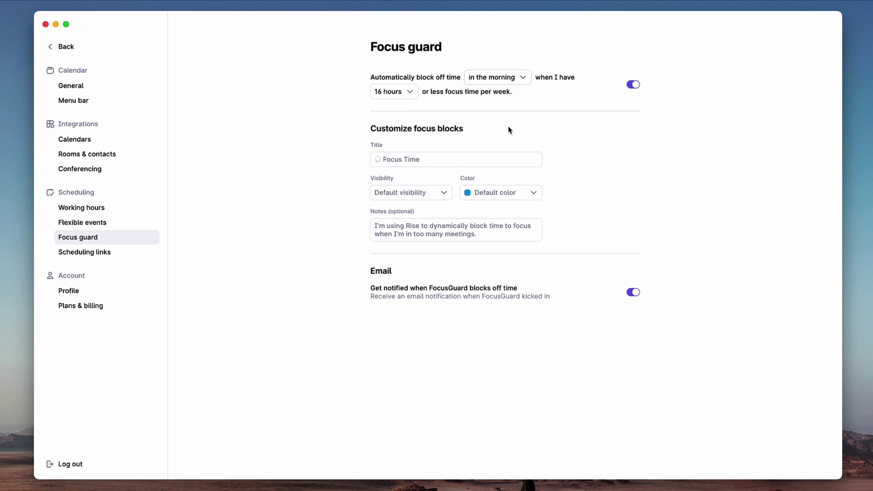
pyautogui.click(399, 93)
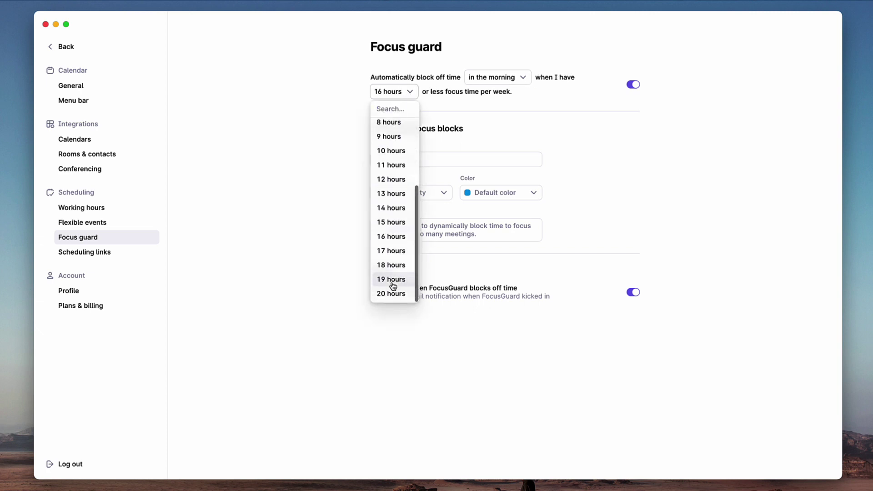
pyautogui.click(343, 244)
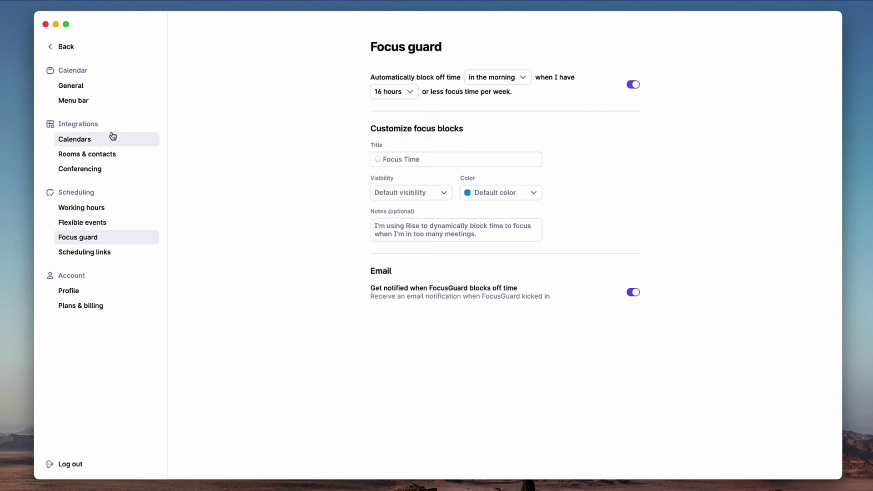
pyautogui.click(430, 194)
pyautogui.click(414, 243)
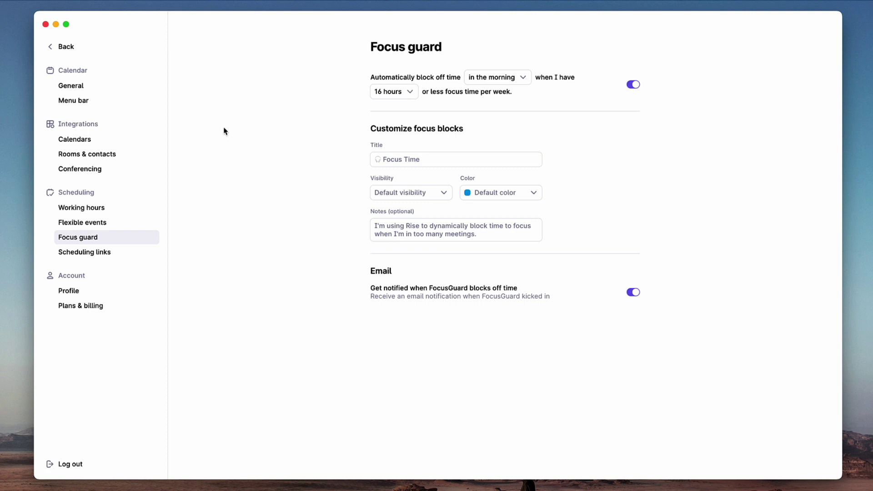
# Return to the week calendar and view Wednesday's 08:30–12:00 Focus Time block details.
pyautogui.click(60, 49)
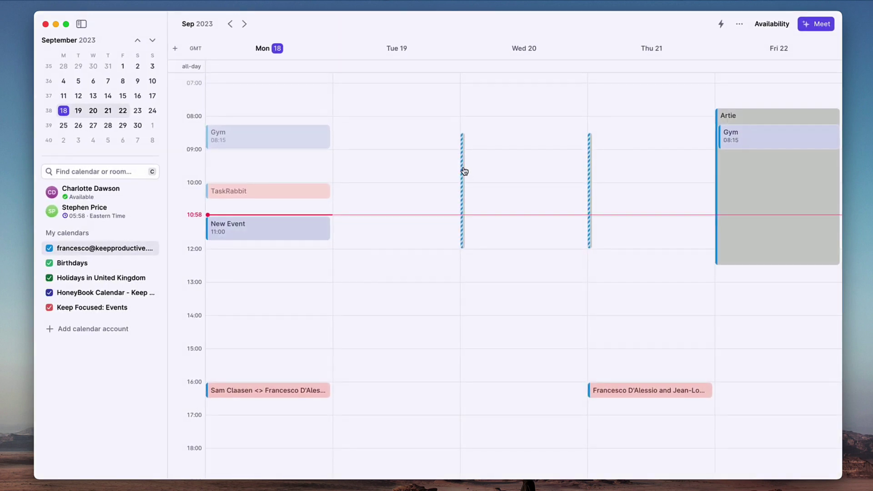
pyautogui.click(462, 172)
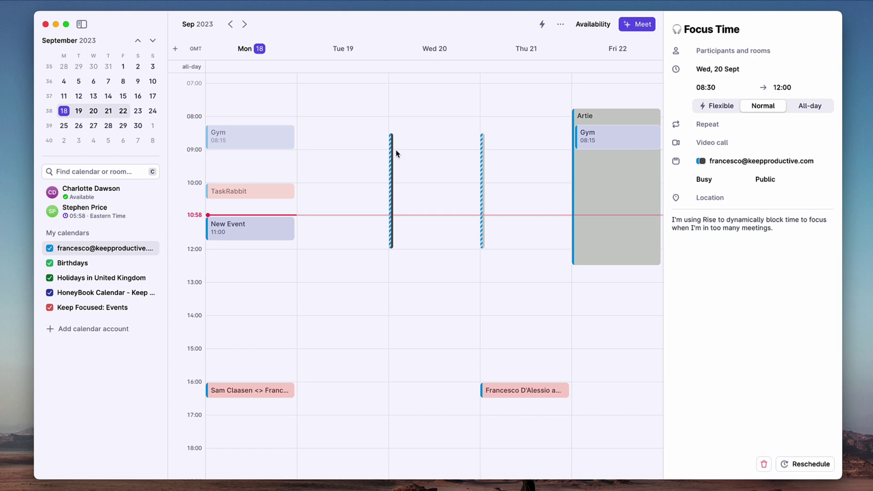
pyautogui.press('Escape')
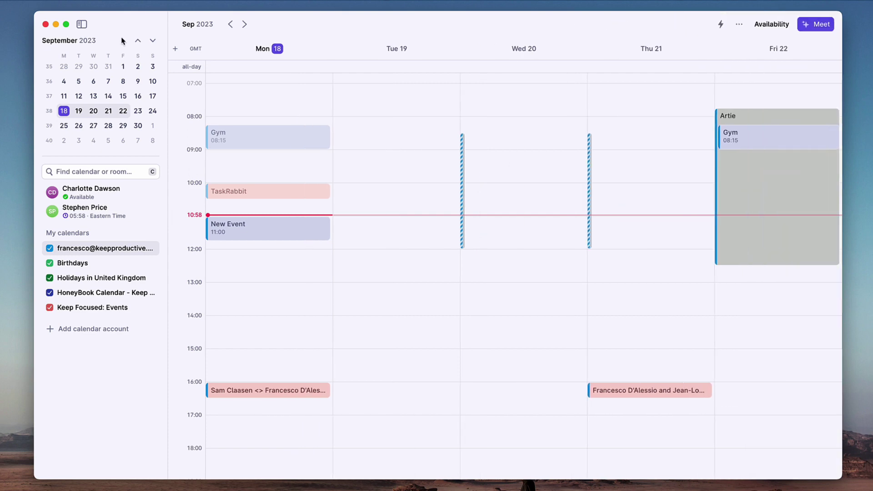
# Cancel the mc meeting prompt and reopen Settings with Cmd+,.
pyautogui.write('m')
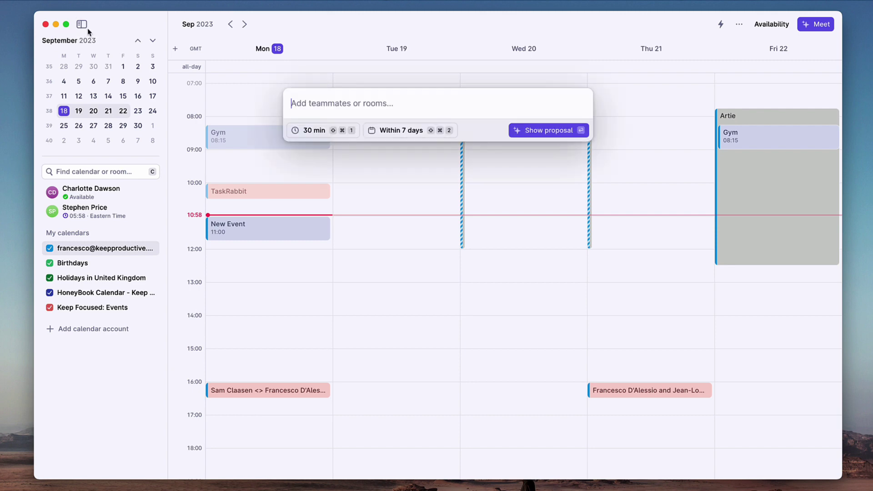
pyautogui.write('c')
pyautogui.press('Escape')
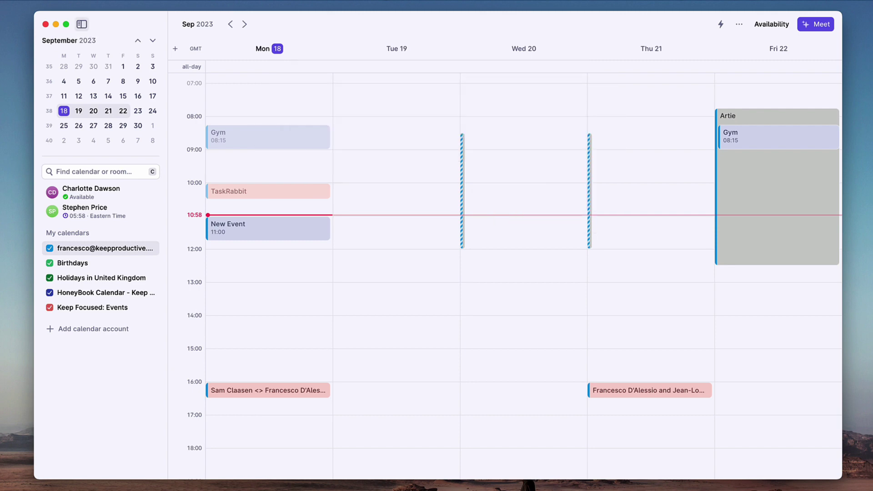
pyautogui.press('super+comma')
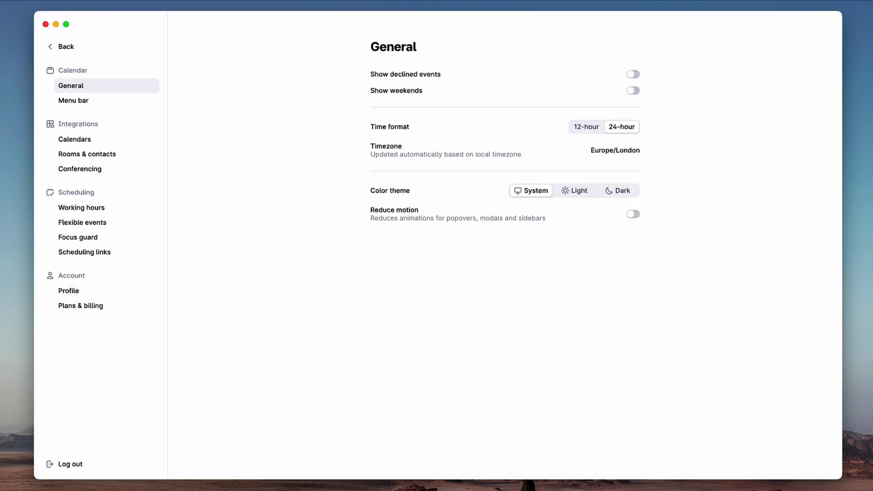
# In Focus guard, inspect the focus block title and keep the 16-hour threshold.
pyautogui.click(109, 238)
pyautogui.click(369, 159)
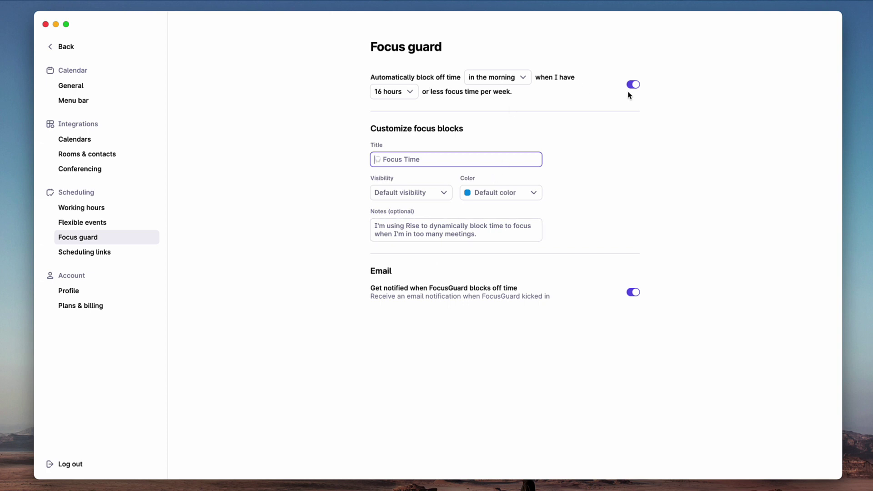
pyautogui.click(396, 93)
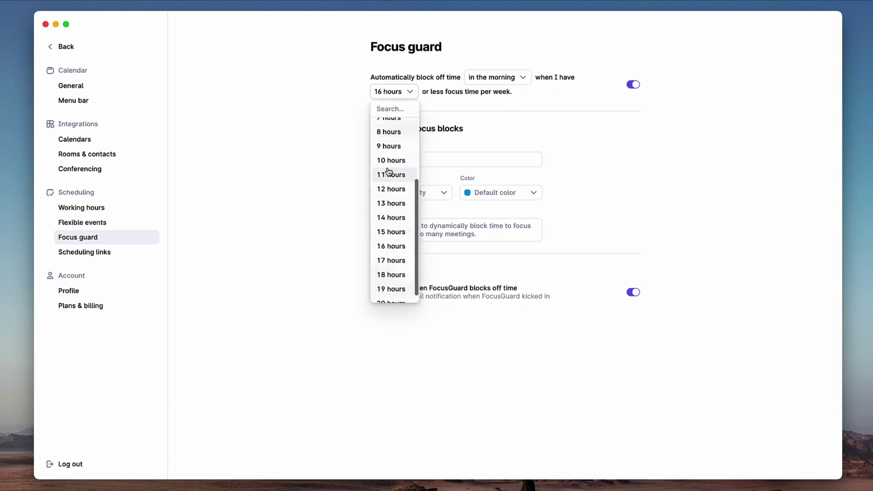
pyautogui.scroll(3, 387, 168)
pyautogui.click(289, 132)
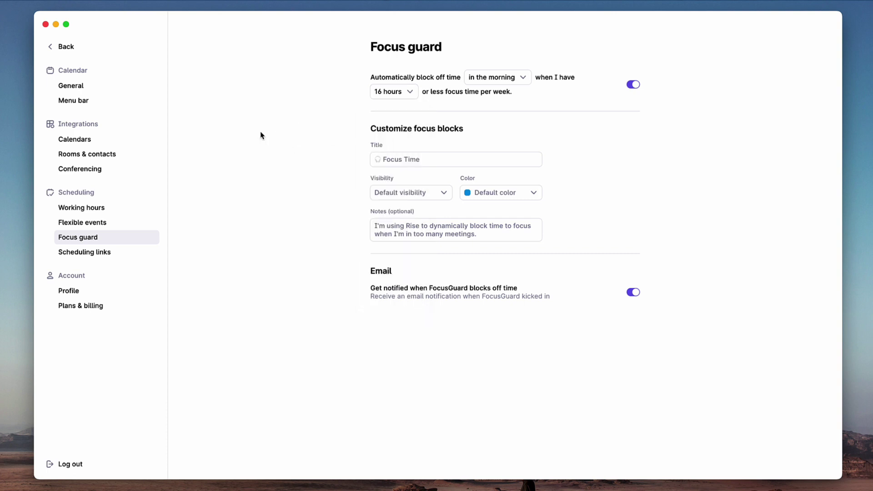
# Review the 30-min meeting link under Scheduling links, then return to the links list.
pyautogui.click(100, 227)
pyautogui.click(104, 256)
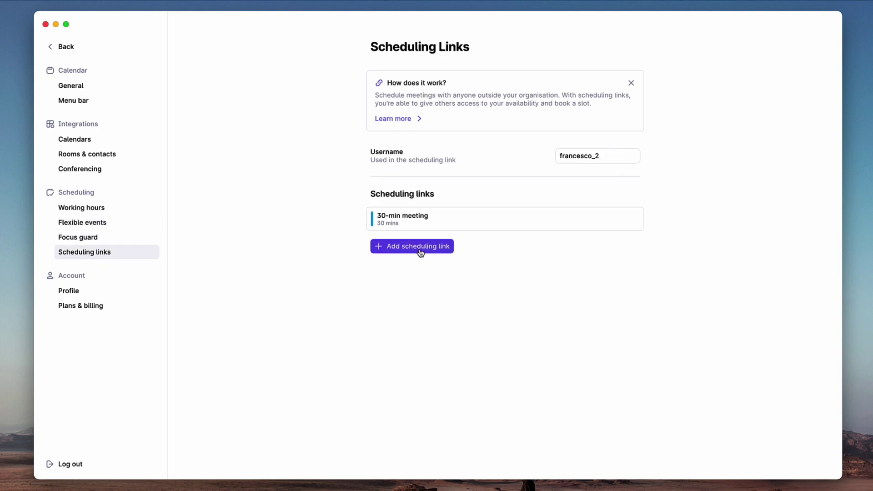
pyautogui.click(429, 218)
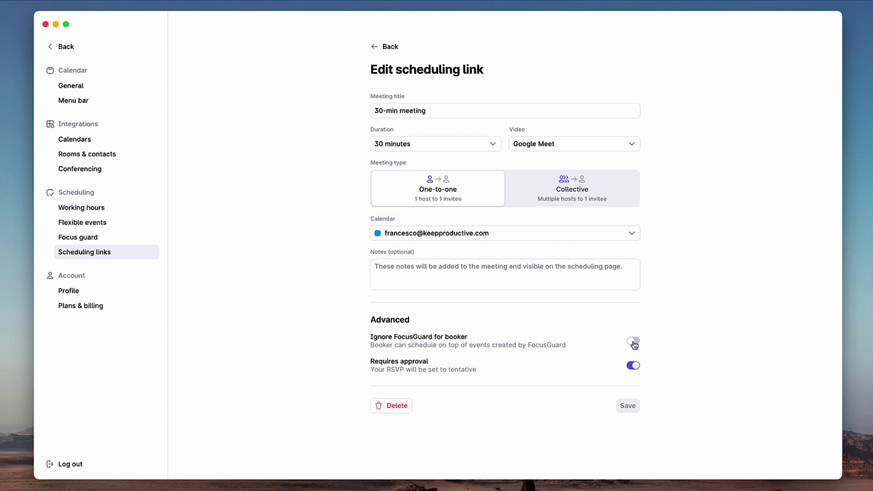
pyautogui.click(391, 47)
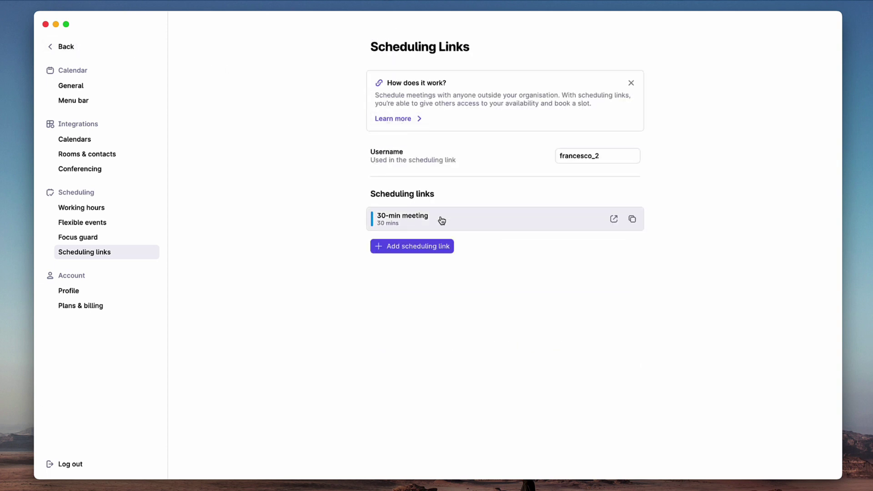
# Open the 30-min meeting booking page in Chrome, review it, then close the browser.
pyautogui.click(614, 219)
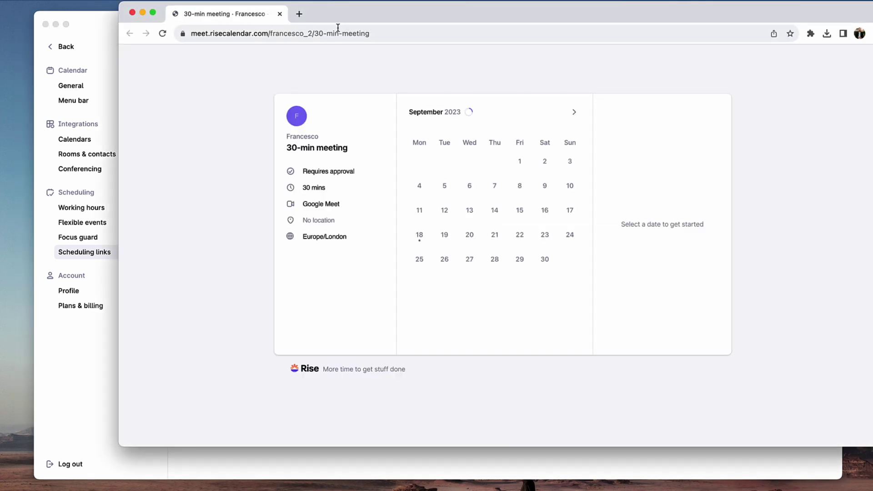
pyautogui.moveTo(344, 14); pyautogui.dragTo(300, 23)
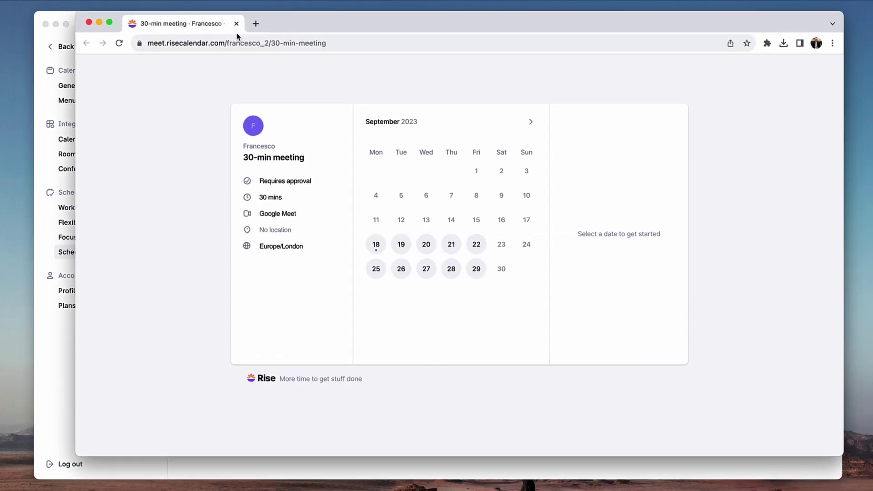
pyautogui.click(89, 22)
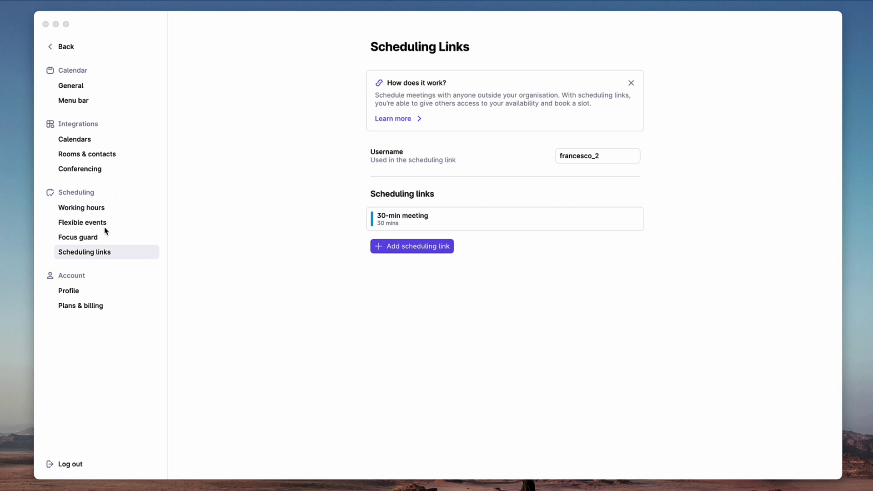
# Back on the week calendar, overlay a teammate's availability and show 30- then 60-minute meeting suggestions.
pyautogui.click(67, 46)
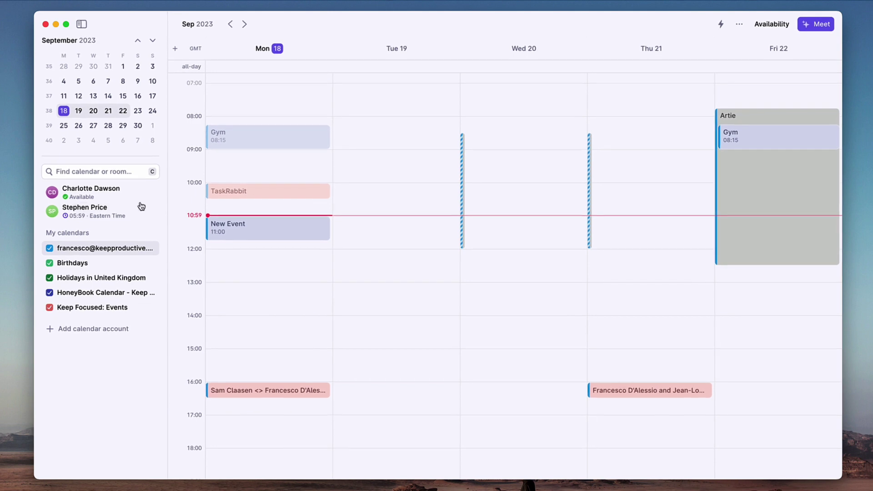
pyautogui.click(119, 195)
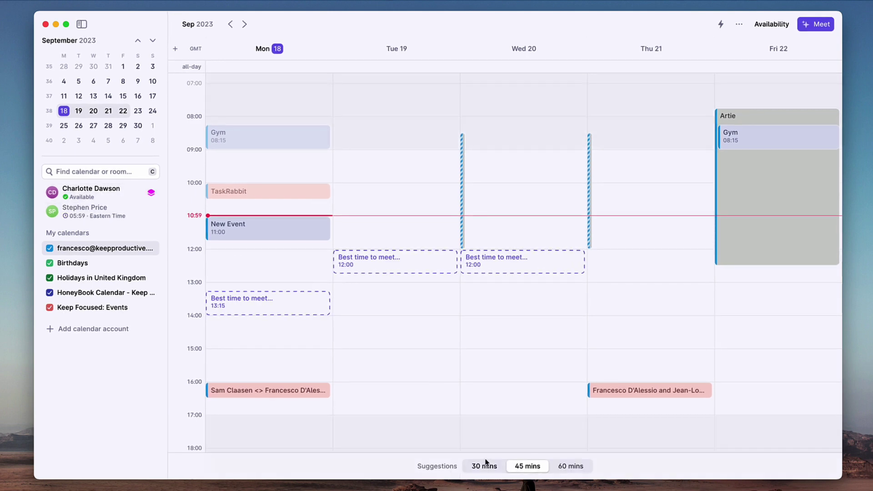
pyautogui.click(488, 469)
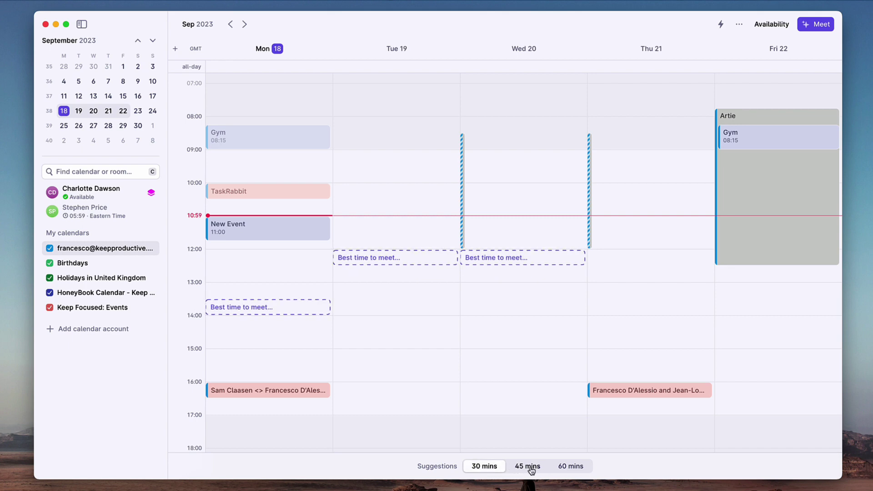
pyautogui.click(568, 469)
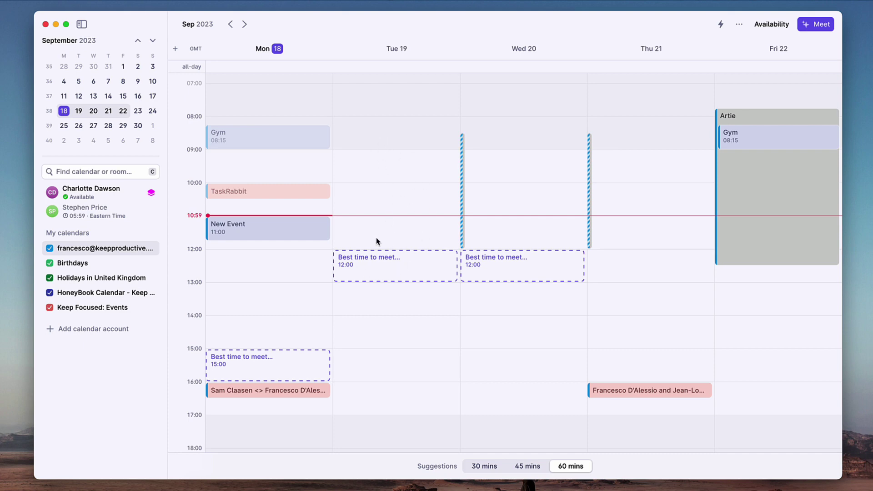
# Remove the teammate's availability overlay and copy the 30-min meeting scheduling link.
pyautogui.moveTo(125, 199)
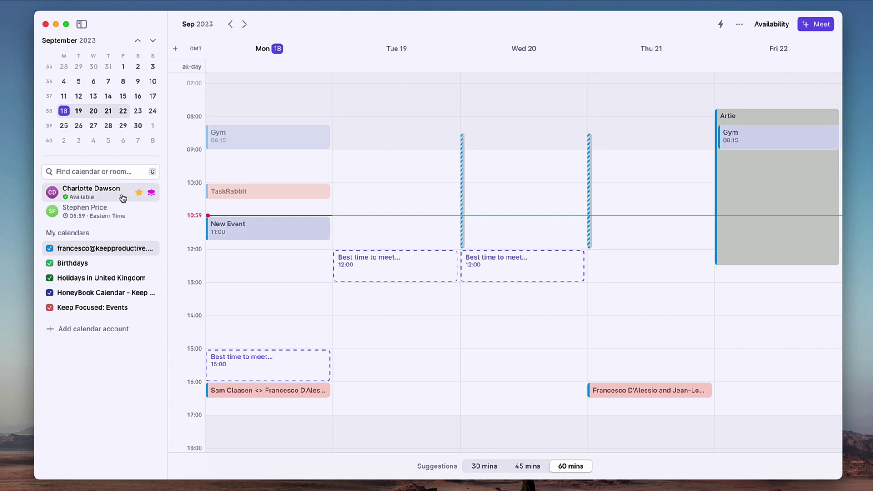
pyautogui.click(120, 197)
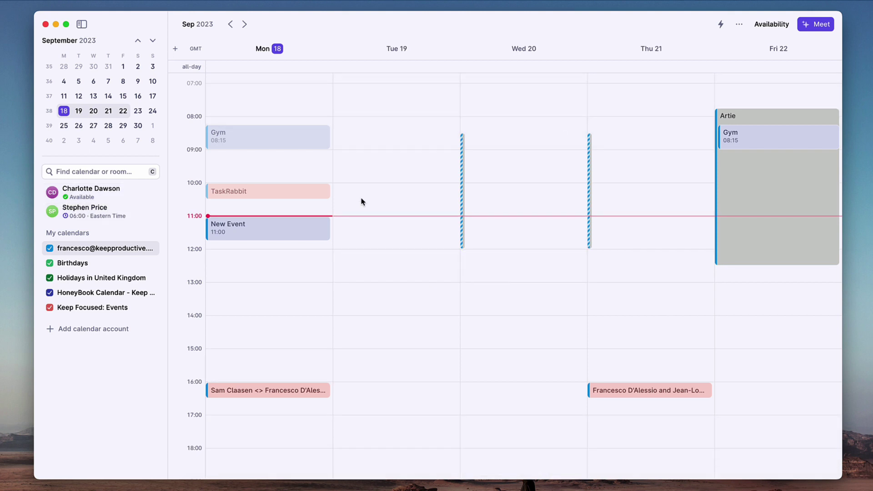
pyautogui.click(771, 25)
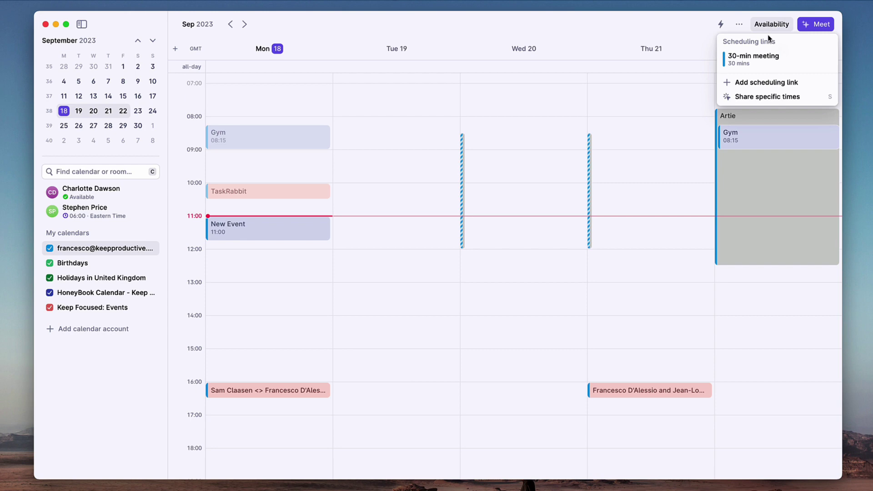
pyautogui.moveTo(761, 64)
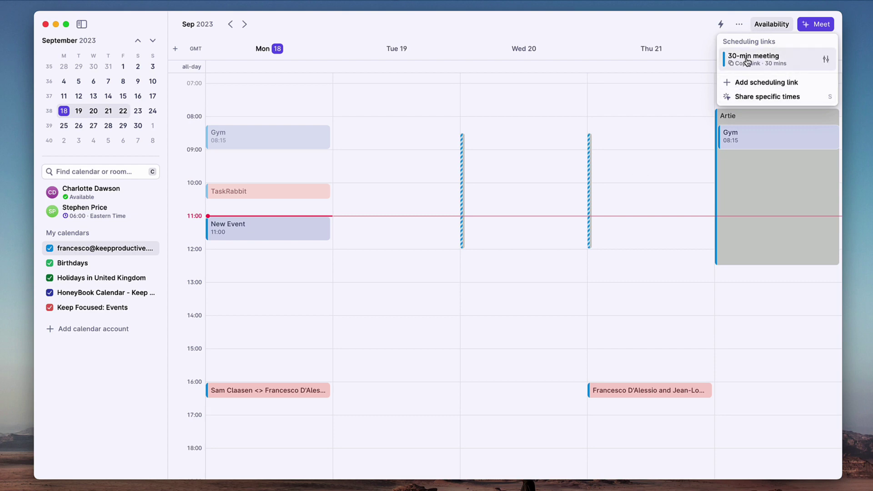
pyautogui.click(766, 67)
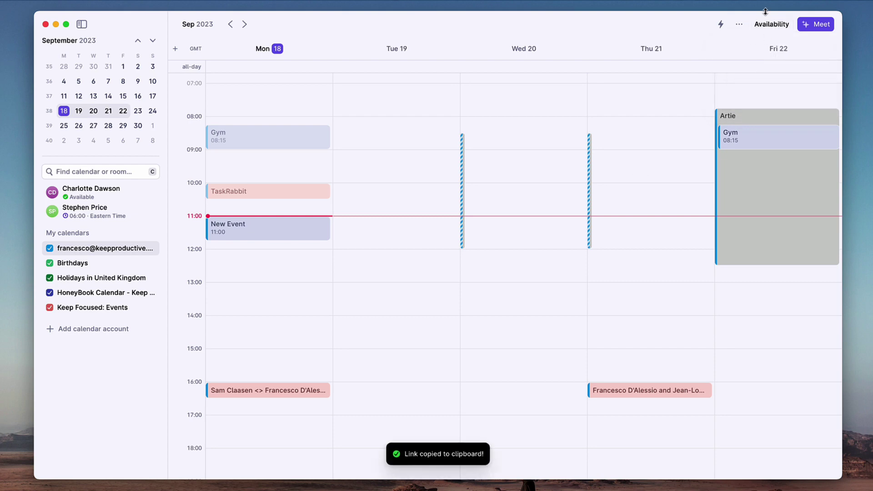
# Start sharing specific times, marking the Wednesday 13:00 and 14:00 slots.
pyautogui.click(771, 25)
pyautogui.click(770, 95)
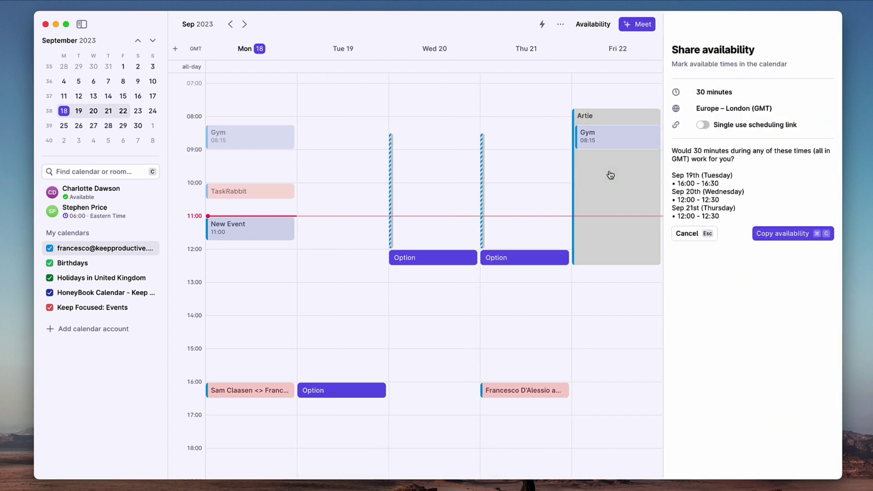
pyautogui.click(423, 290)
pyautogui.click(427, 320)
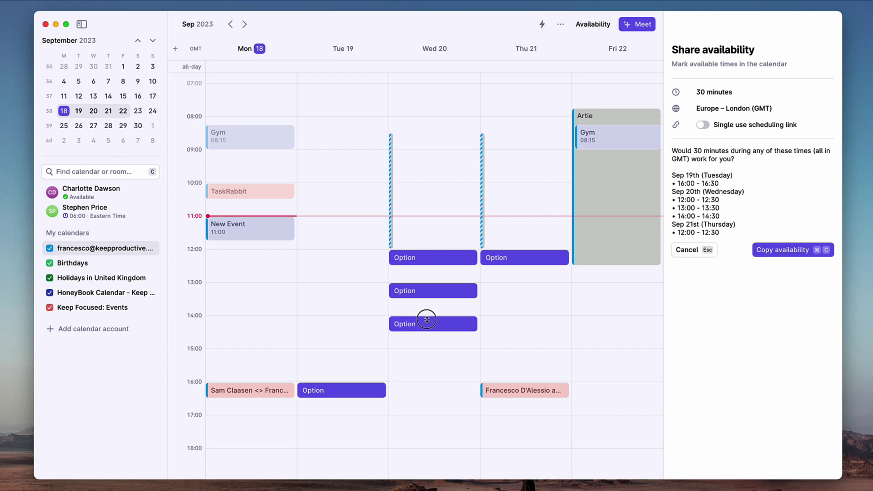
# Cancel the availability share and start a Meet proposal with the teammate added via @c.
pyautogui.click(694, 251)
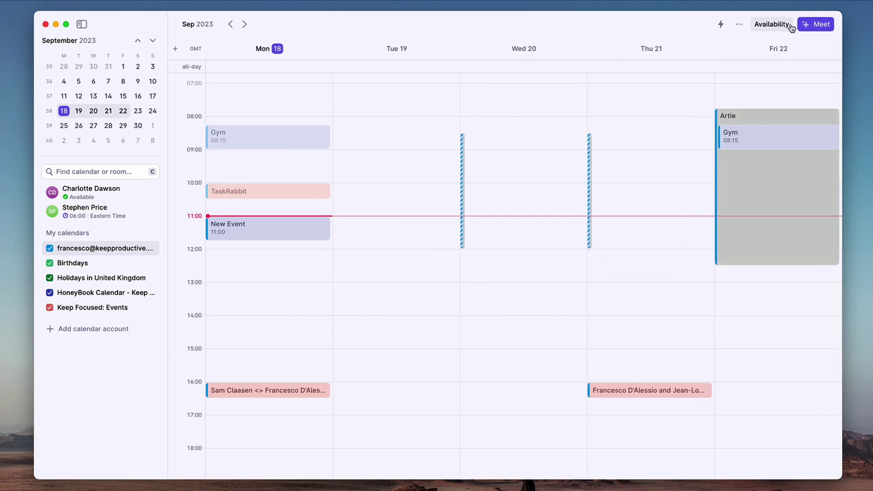
pyautogui.click(814, 26)
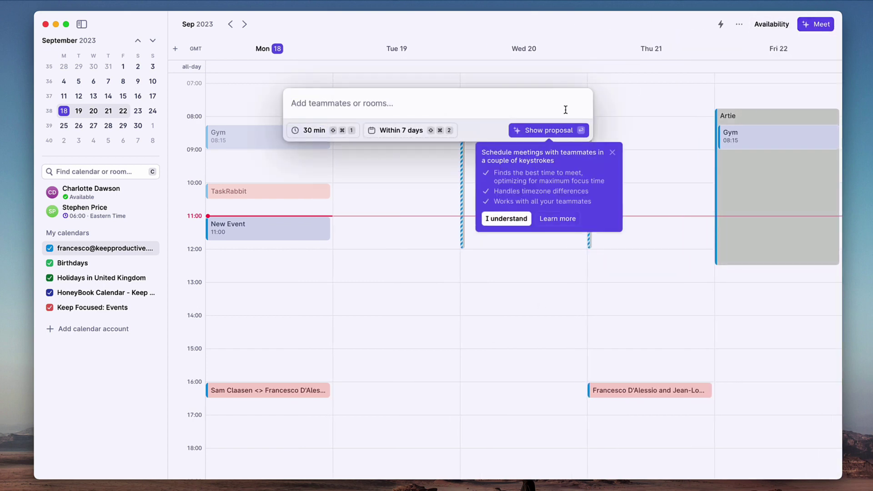
pyautogui.click(519, 220)
pyautogui.click(416, 104)
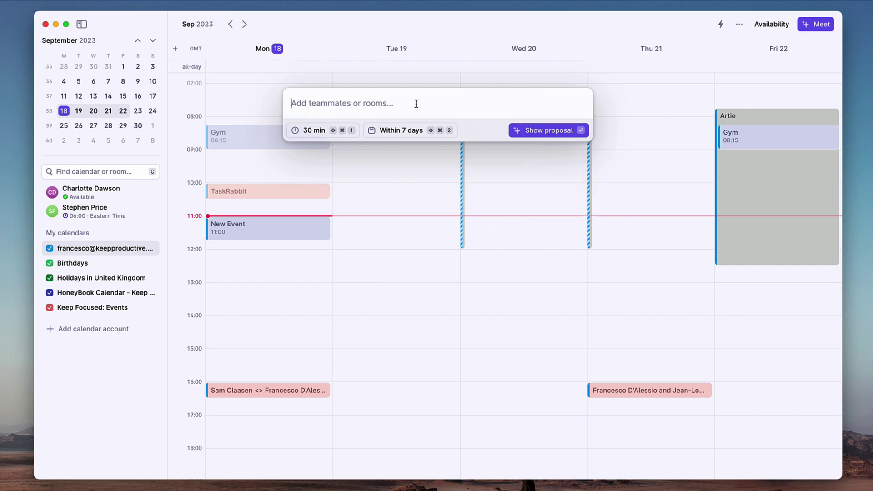
pyautogui.write('@c')
pyautogui.press('Return')
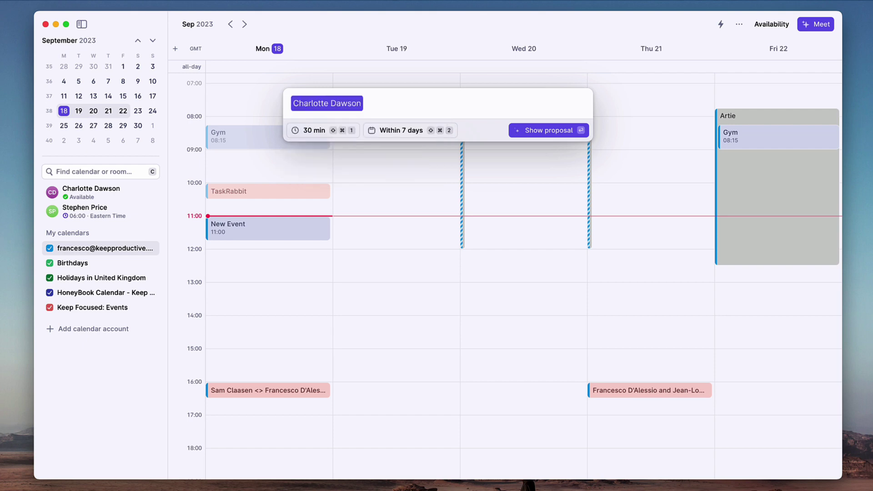
pyautogui.write('this we')
pyautogui.press('BackSpace')
pyautogui.press('BackSpace')
# Set the meeting to 25 minutes in 2 weeks, show the proposal, then discard it.
pyautogui.click(341, 132)
pyautogui.click(328, 201)
pyautogui.click(419, 132)
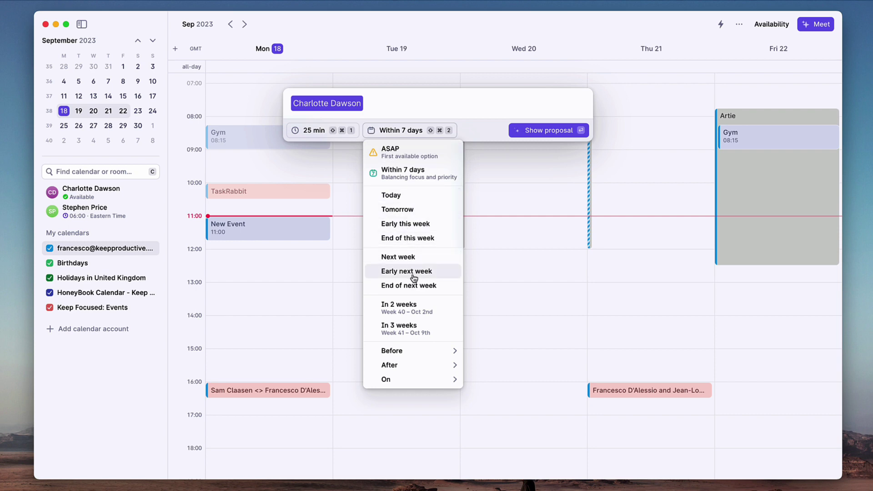
pyautogui.click(410, 308)
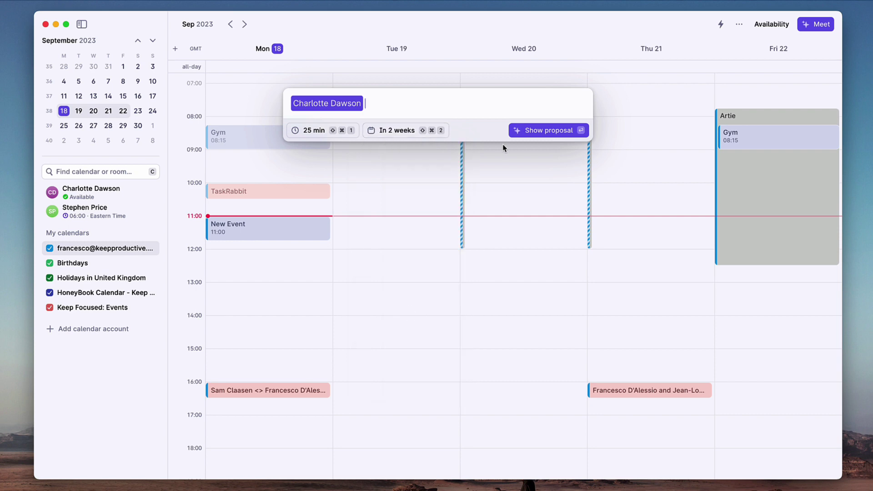
pyautogui.click(524, 135)
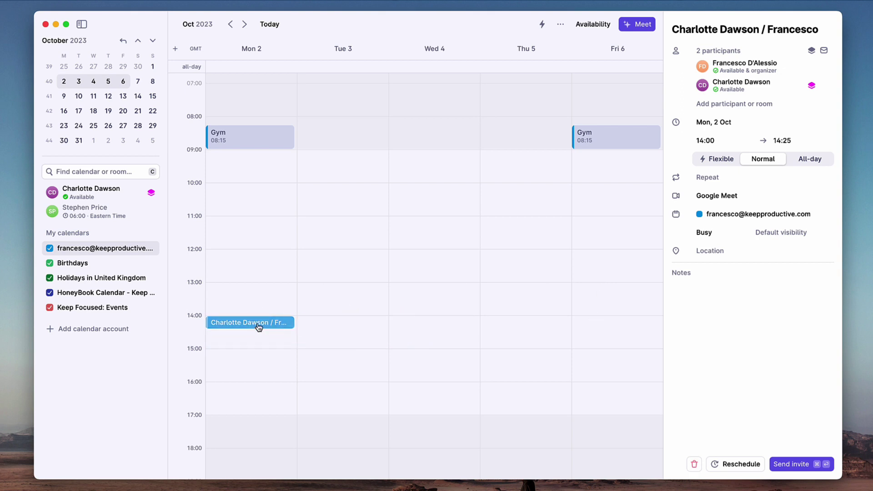
pyautogui.moveTo(256, 325)
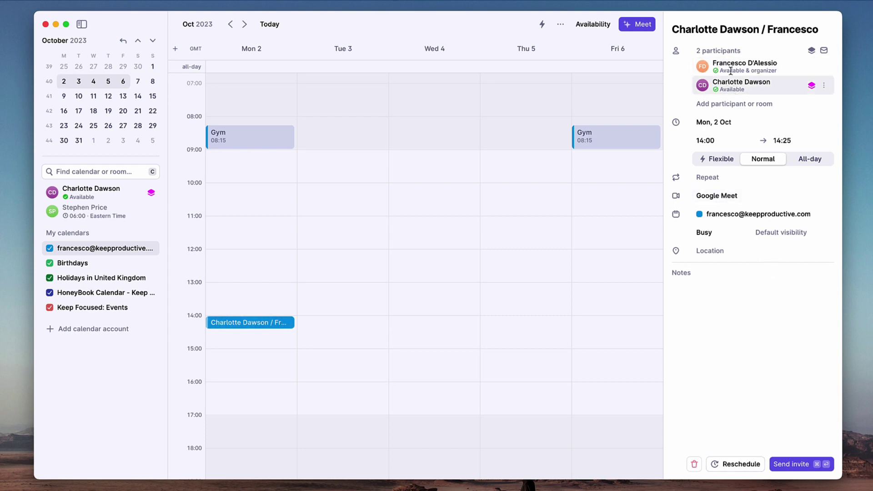
pyautogui.press('Escape')
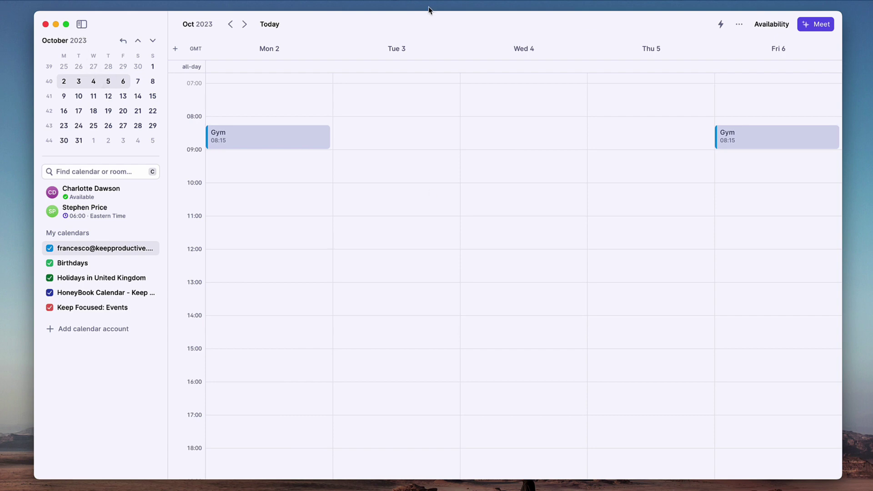
pyautogui.click(739, 24)
pyautogui.click(751, 191)
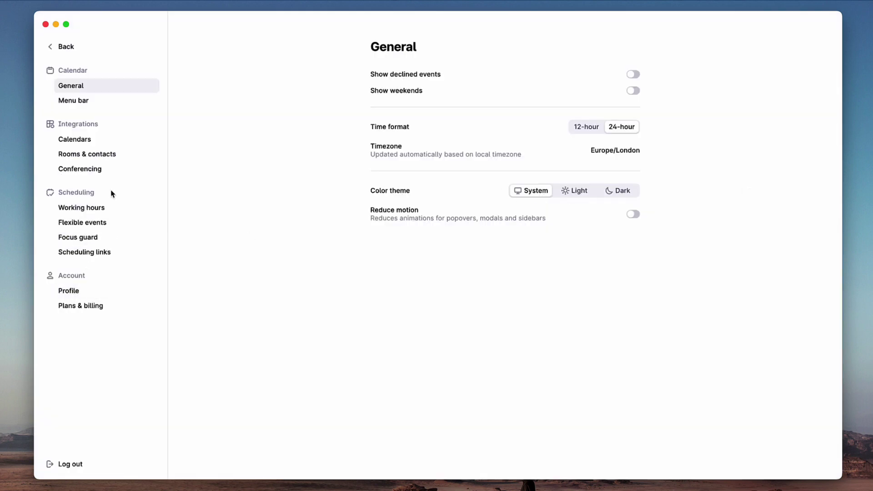
pyautogui.click(110, 167)
pyautogui.click(111, 154)
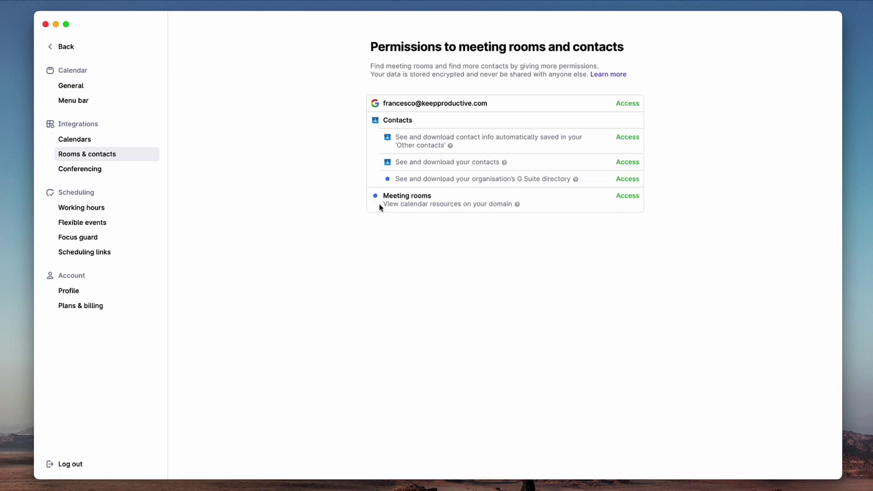
pyautogui.click(98, 140)
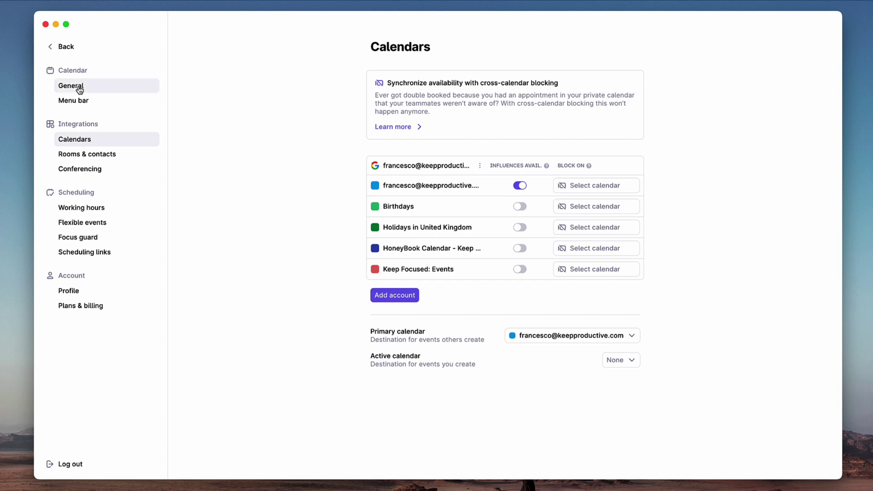
pyautogui.click(64, 47)
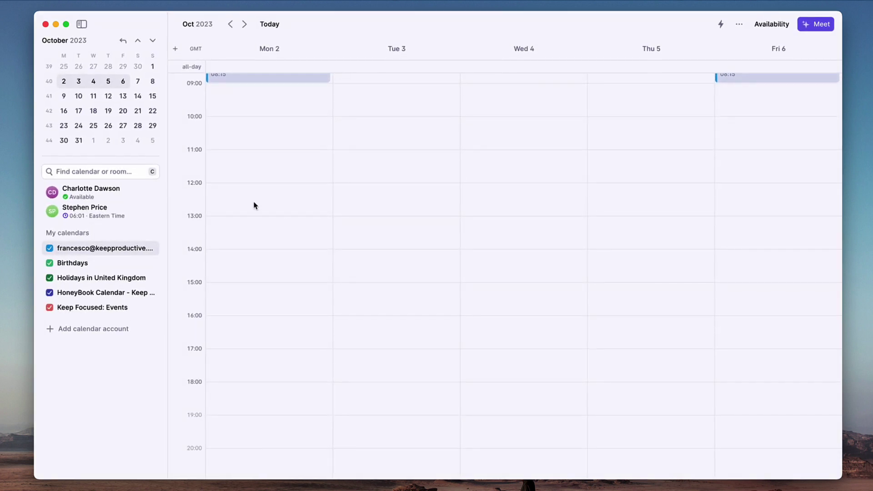
# Switch the calendar to display 4 days at a time.
pyautogui.press('super+k')
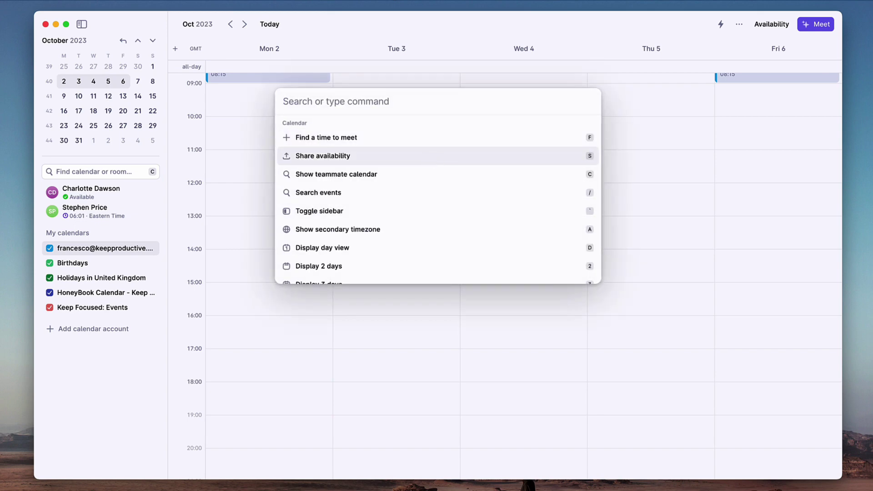
pyautogui.press('Escape')
pyautogui.click(739, 24)
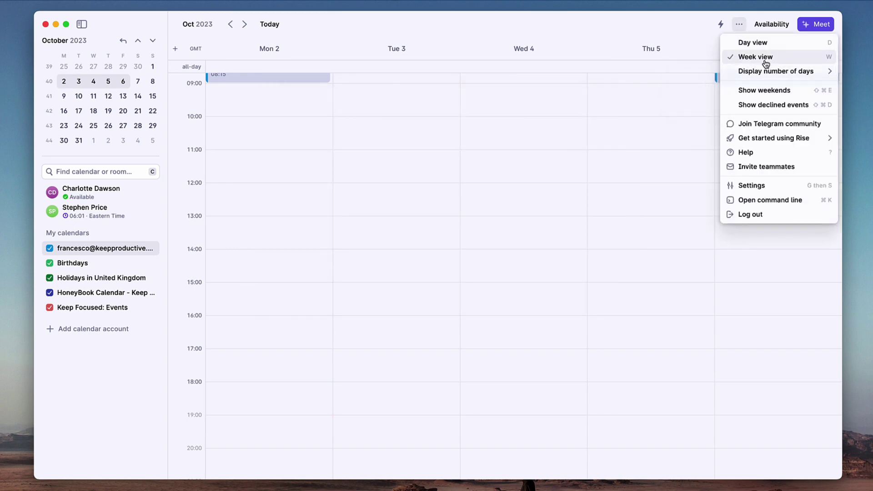
pyautogui.moveTo(764, 72)
pyautogui.click(707, 100)
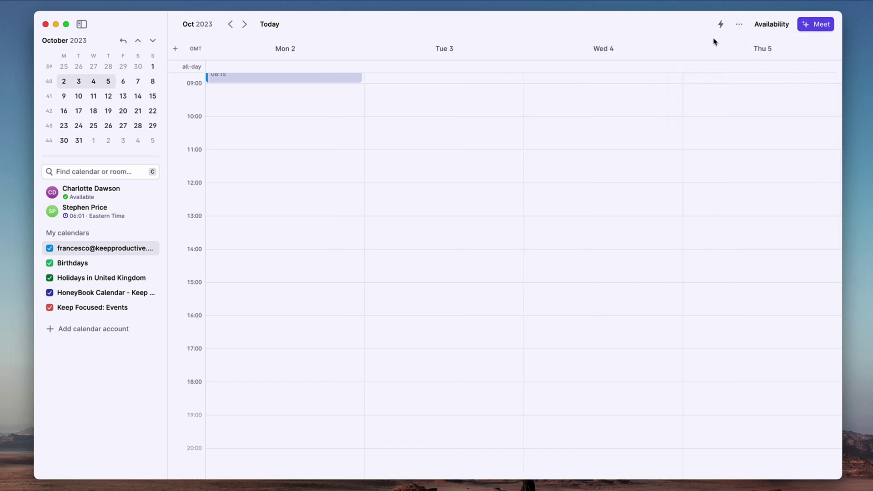
# Toggle Show weekends on and back off, then open and close the Gym event's details.
pyautogui.click(739, 24)
pyautogui.click(761, 91)
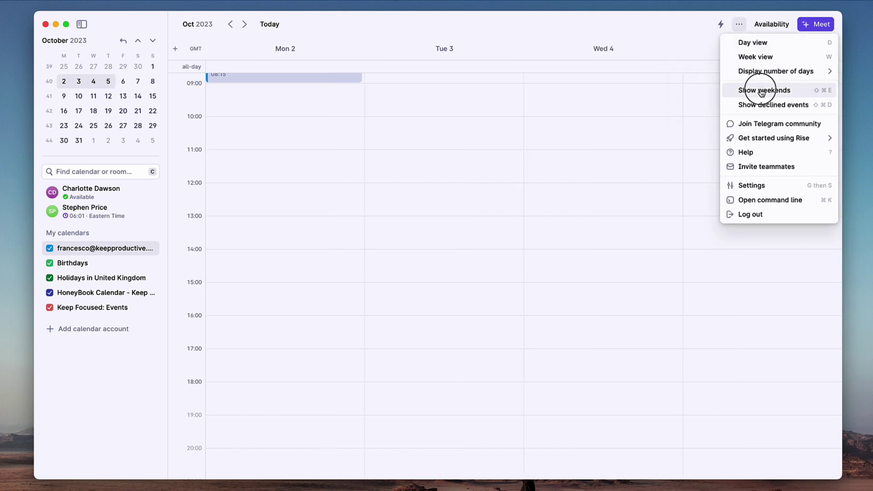
pyautogui.click(739, 24)
pyautogui.click(763, 91)
pyautogui.click(739, 24)
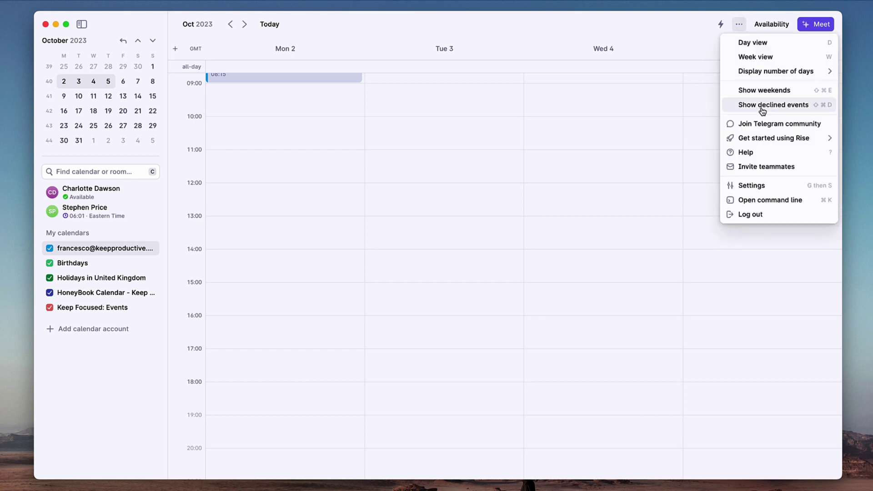
pyautogui.click(364, 156)
pyautogui.scroll(5, 323, 138)
pyautogui.click(273, 182)
pyautogui.press('Escape')
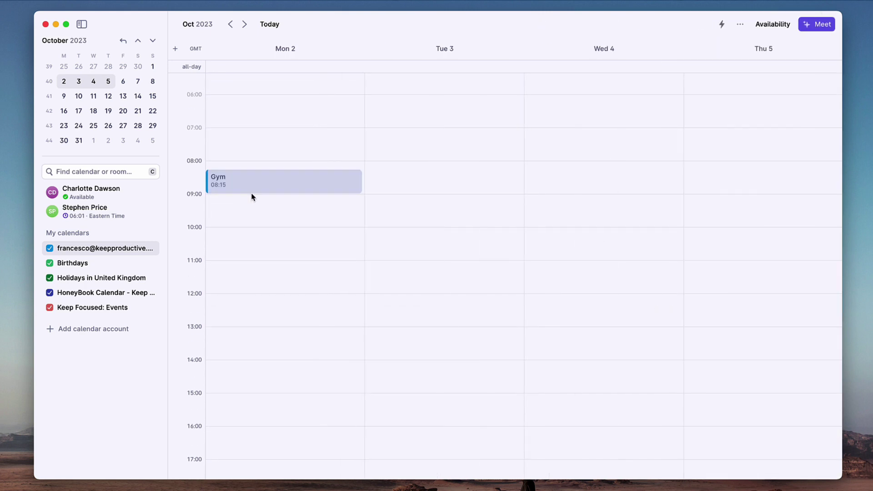
# Cancel the Google account connection prompt and open the Plans & billing settings page.
pyautogui.click(93, 329)
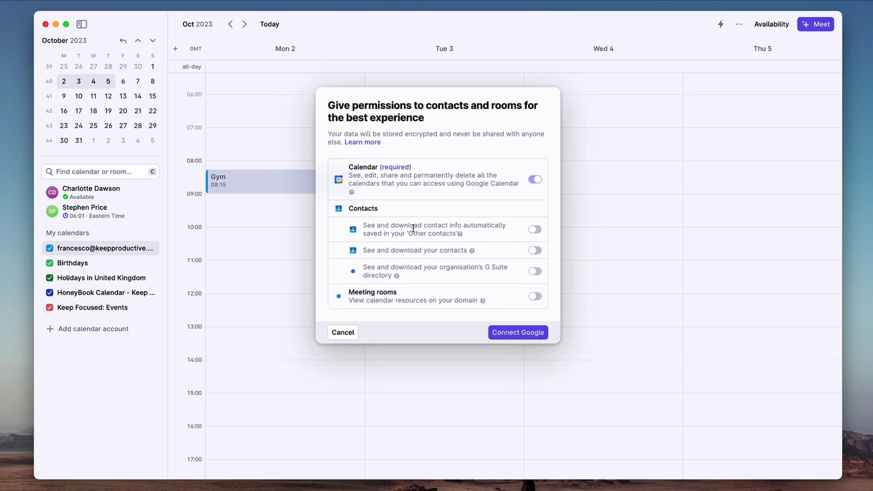
pyautogui.click(345, 332)
pyautogui.click(738, 26)
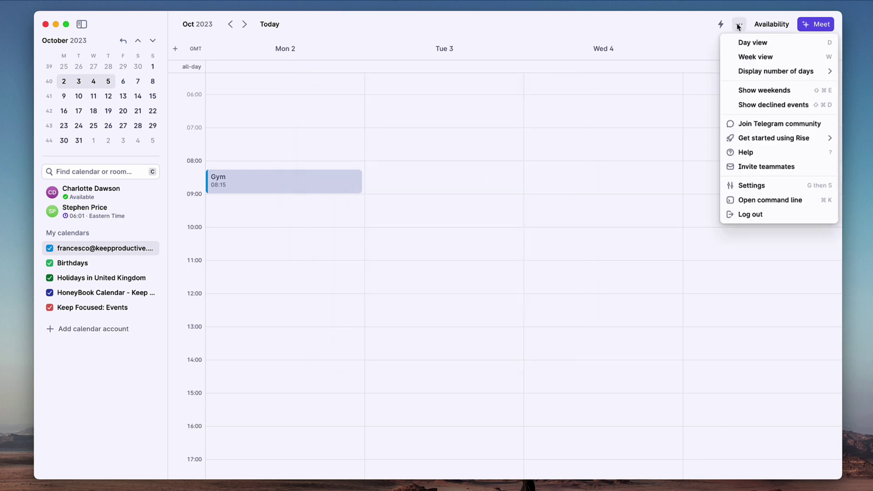
pyautogui.click(761, 185)
pyautogui.click(102, 309)
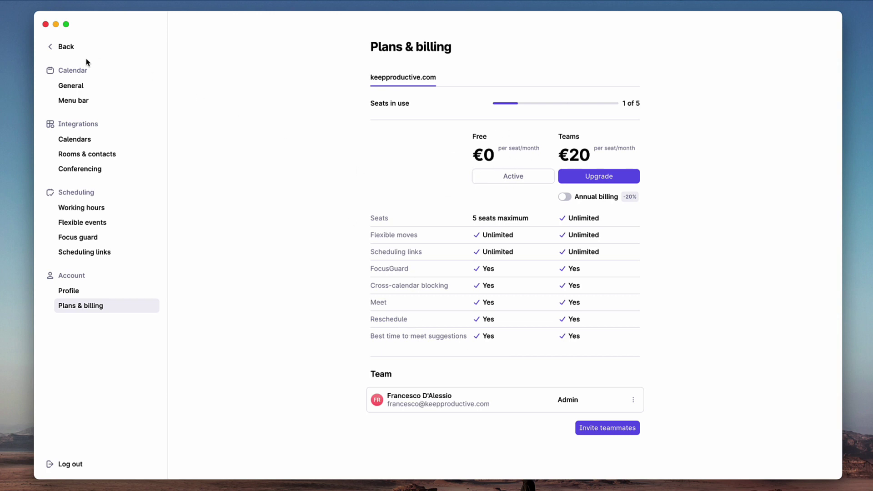
# Browse the General, Menu bar, Calendars and Working hours settings pages.
pyautogui.click(84, 87)
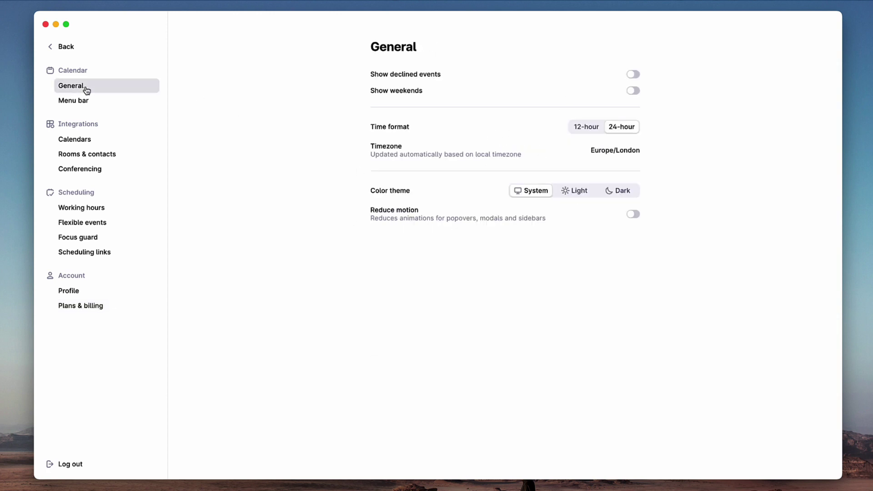
pyautogui.click(120, 103)
pyautogui.click(115, 141)
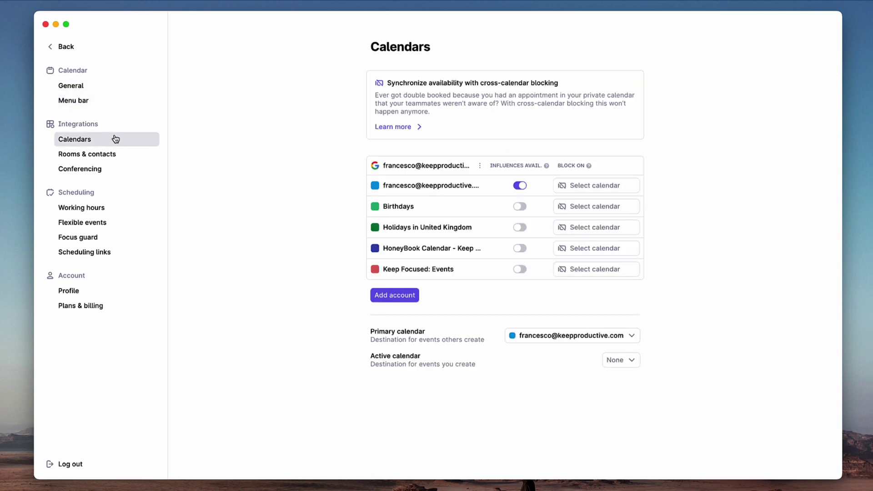
pyautogui.click(109, 208)
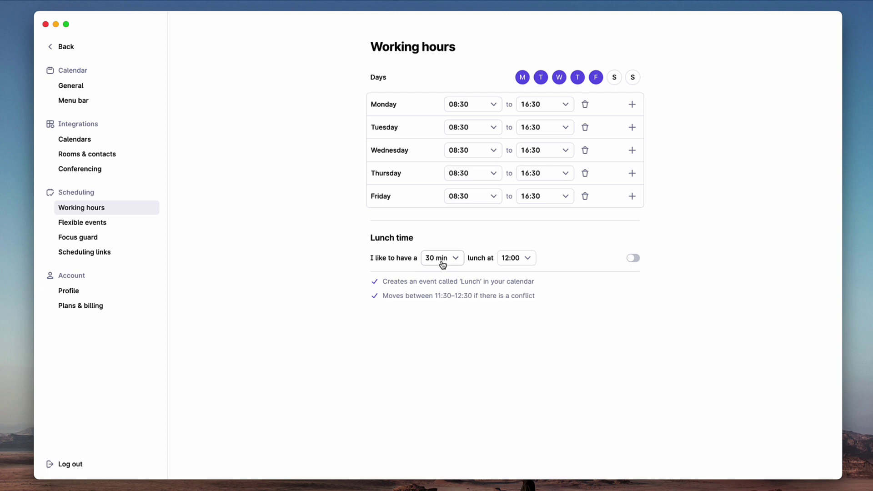
# Toggle automatic lunch on and off, set lunch to 12:30 then back to 12:00, and return to the calendar.
pyautogui.click(634, 258)
pyautogui.click(635, 258)
pyautogui.click(505, 266)
pyautogui.click(521, 378)
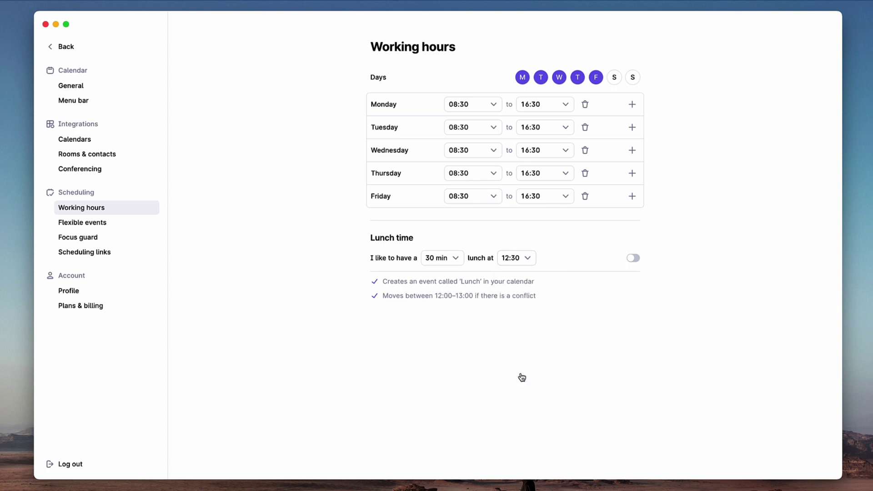
pyautogui.click(512, 262)
pyautogui.click(537, 354)
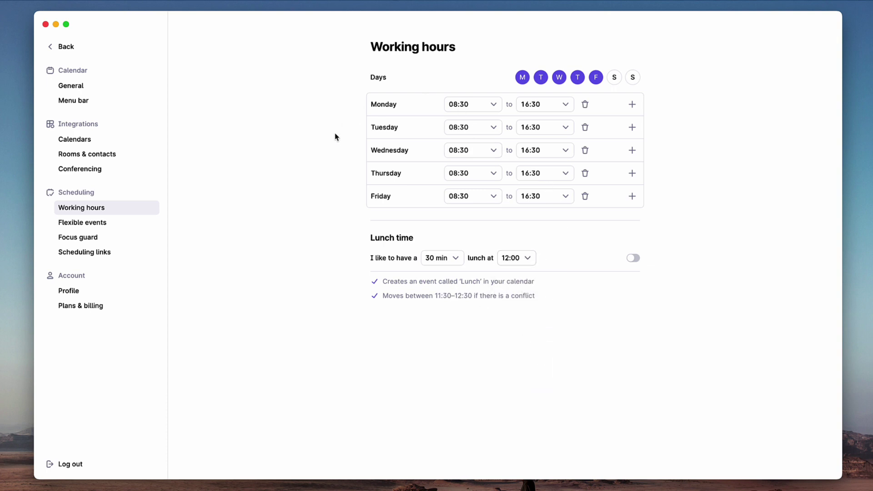
pyautogui.click(68, 47)
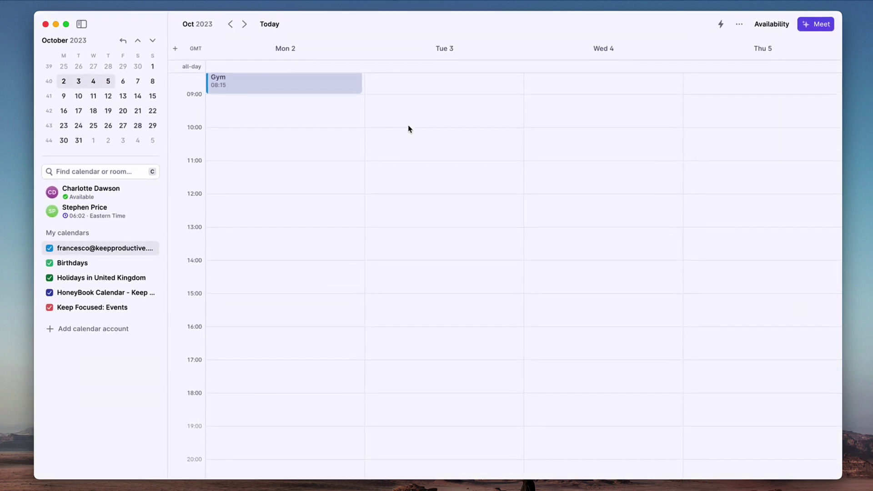
# Show the flexible meetings and analytics panel, then jump to the current week of 18 September.
pyautogui.click(720, 24)
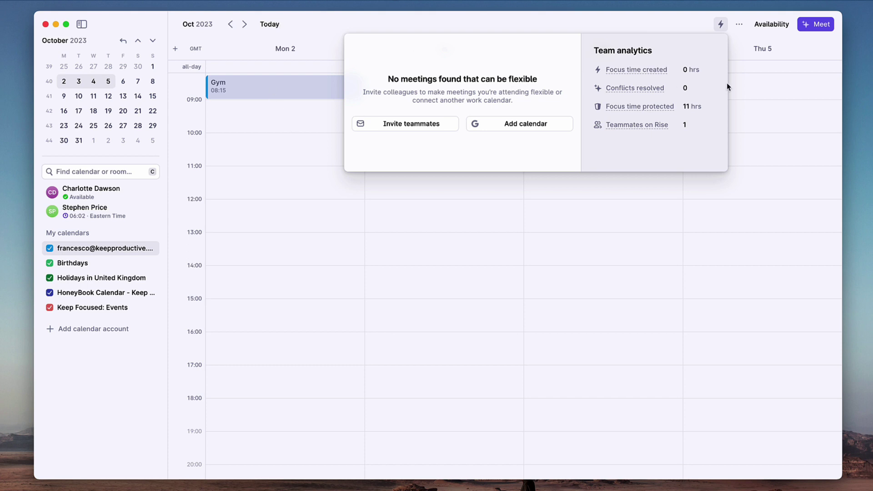
pyautogui.click(291, 29)
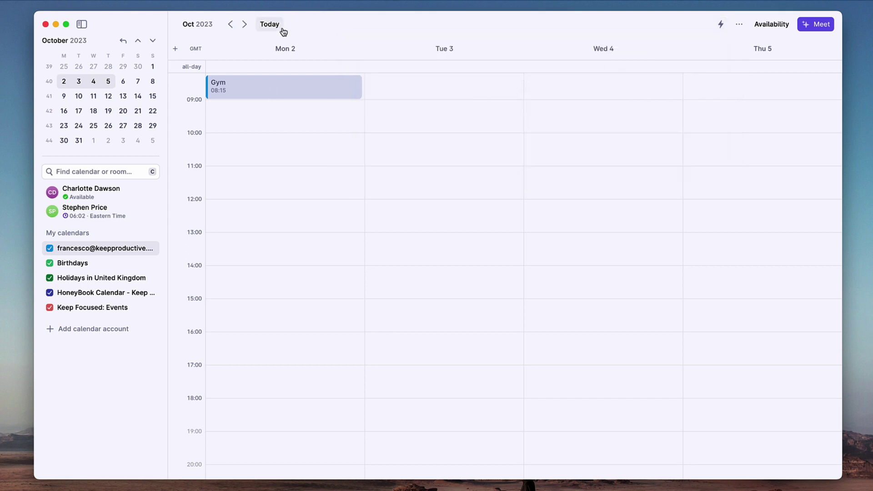
pyautogui.click(273, 25)
pyautogui.scroll(2, 396, 142)
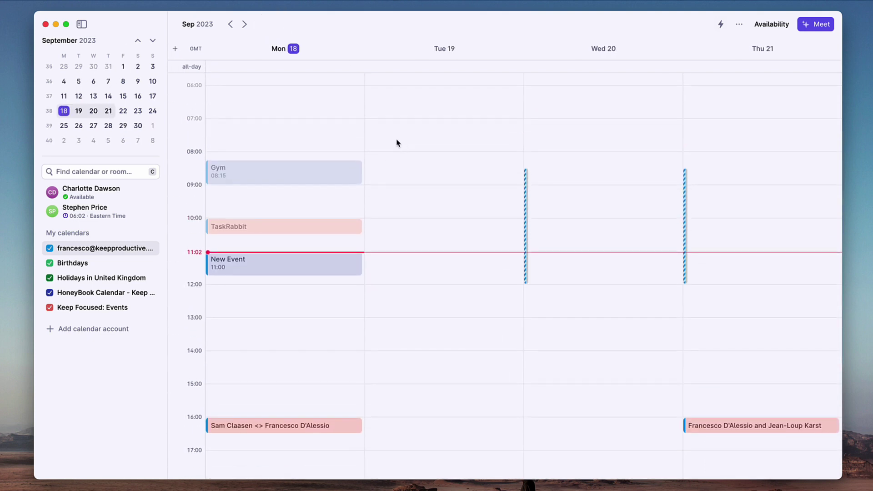
# Delete Monday's New Event block and open the 16:00 meeting's details.
pyautogui.rightClick(276, 268)
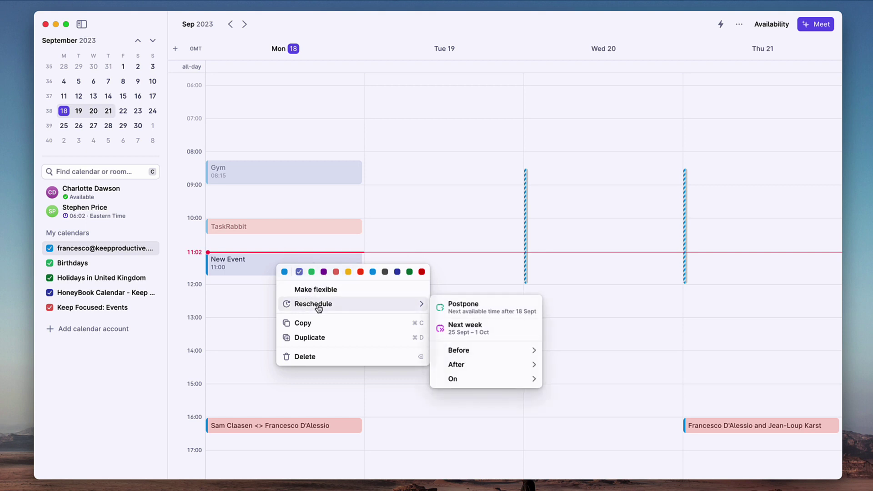
pyautogui.click(315, 356)
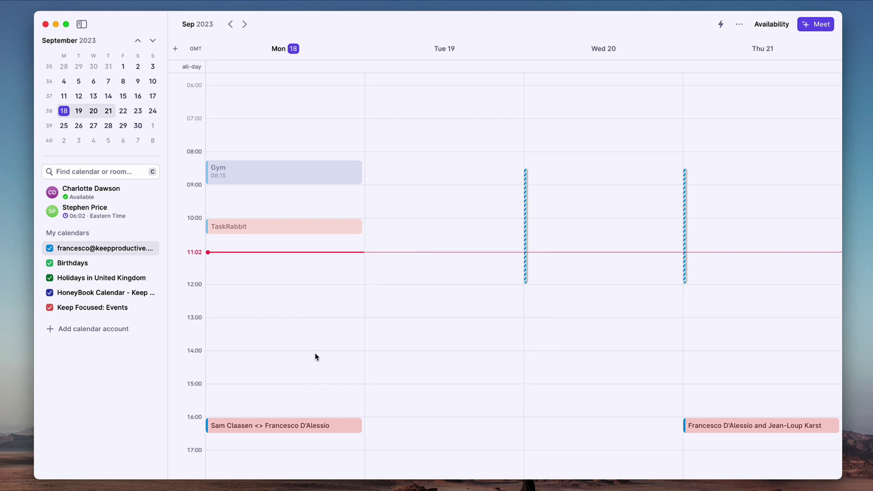
pyautogui.scroll(-2, 322, 260)
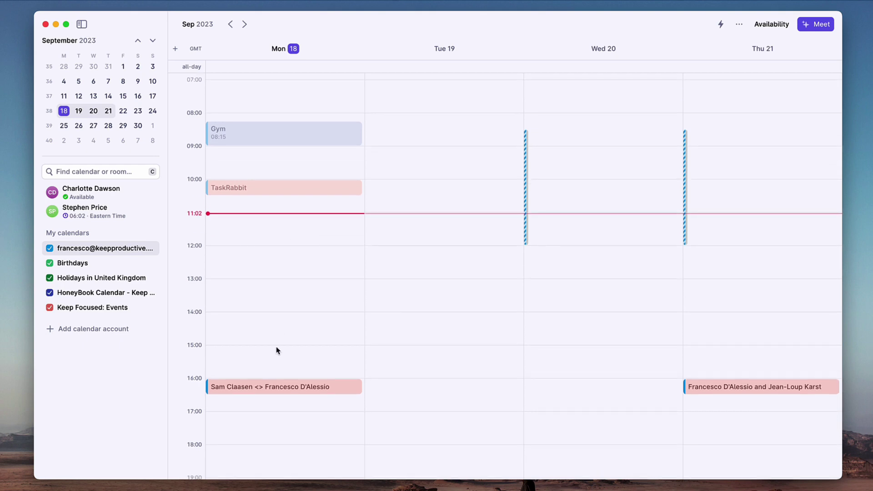
pyautogui.click(312, 388)
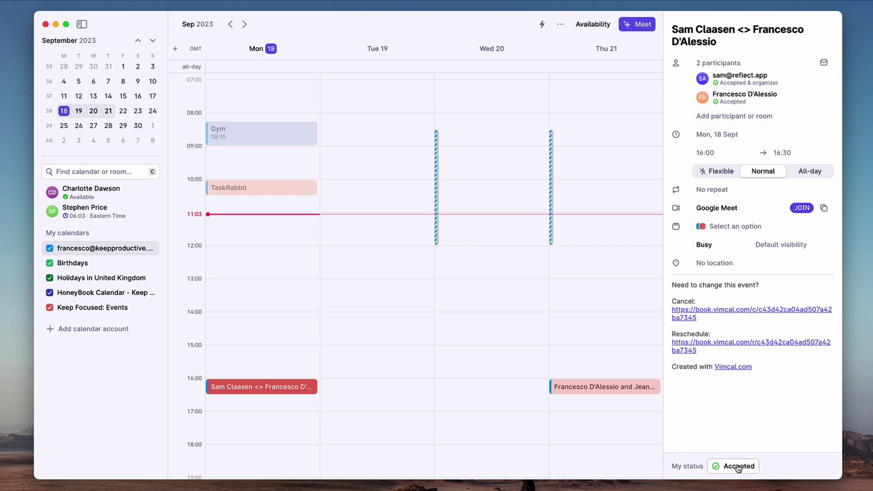
pyautogui.press('Escape')
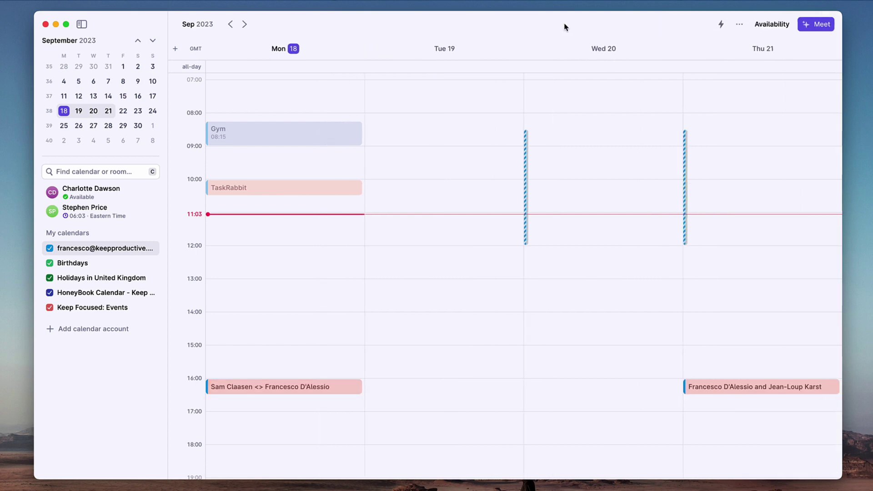
pyautogui.press('super+comma')
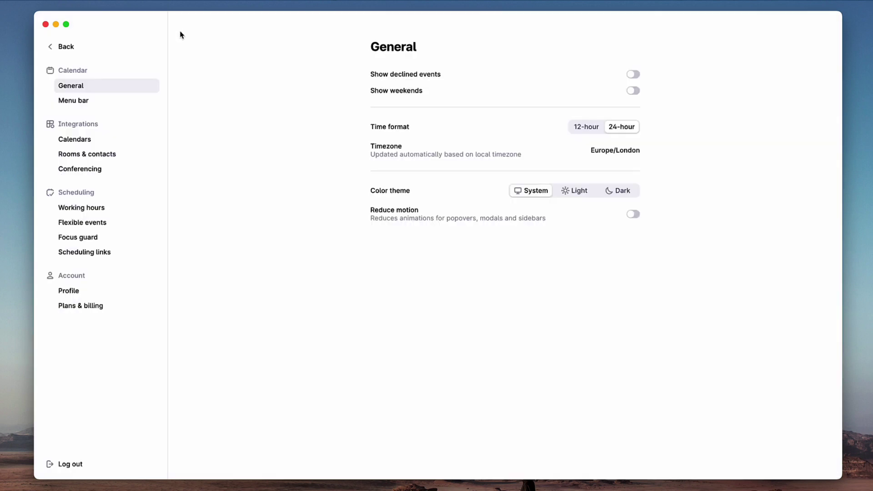
pyautogui.click(98, 96)
pyautogui.press('Escape')
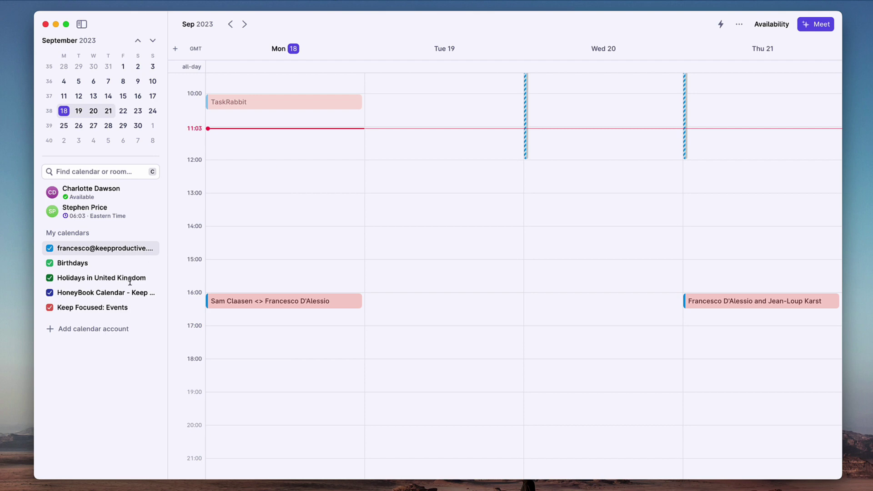
pyautogui.click(103, 335)
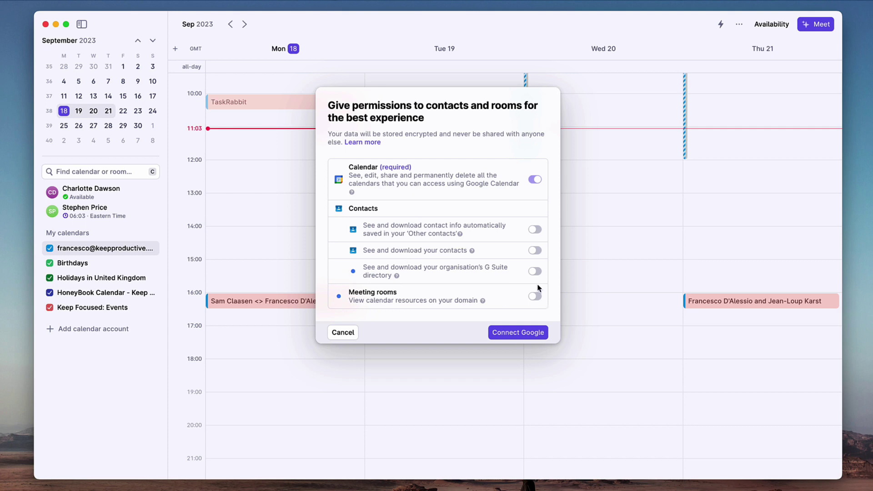
pyautogui.press('Escape')
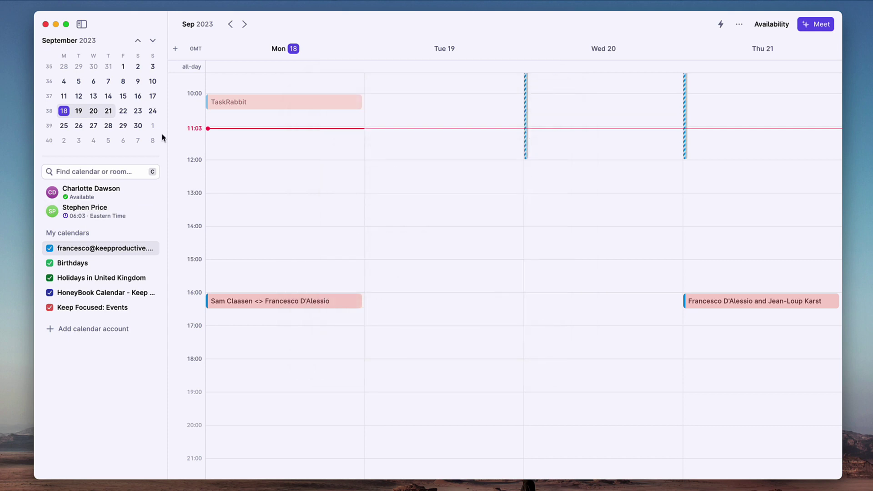
pyautogui.click(772, 24)
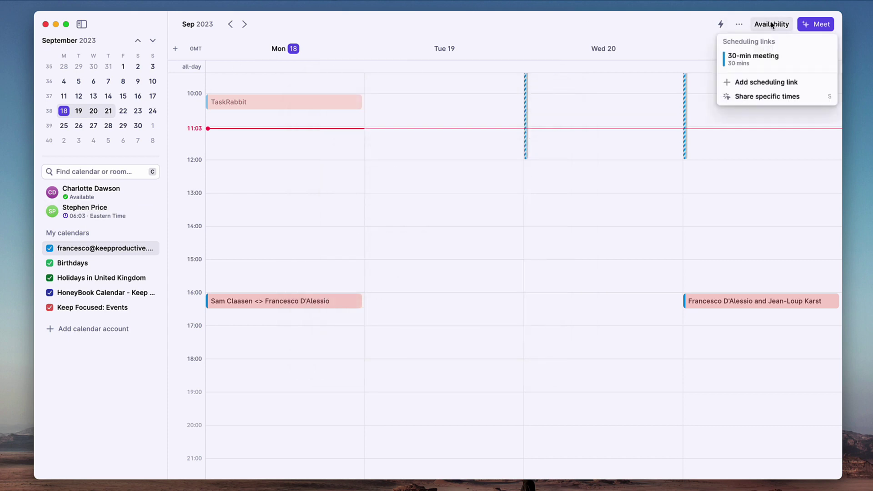
pyautogui.press('Escape')
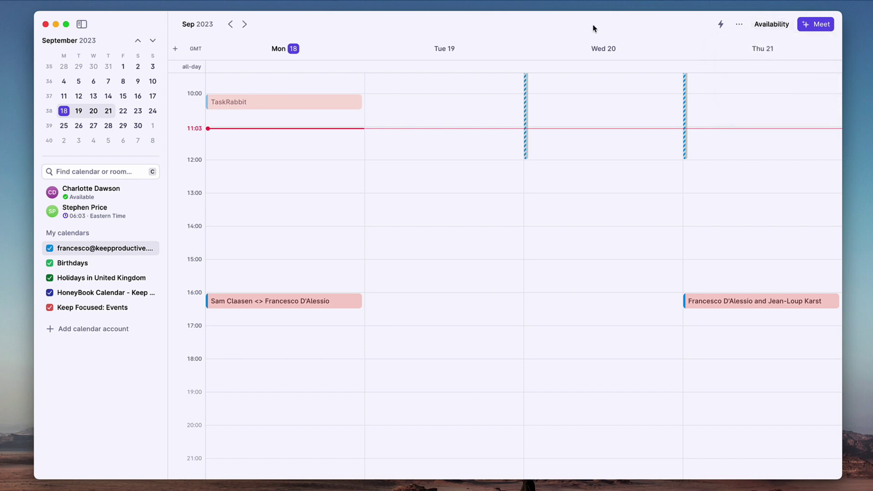